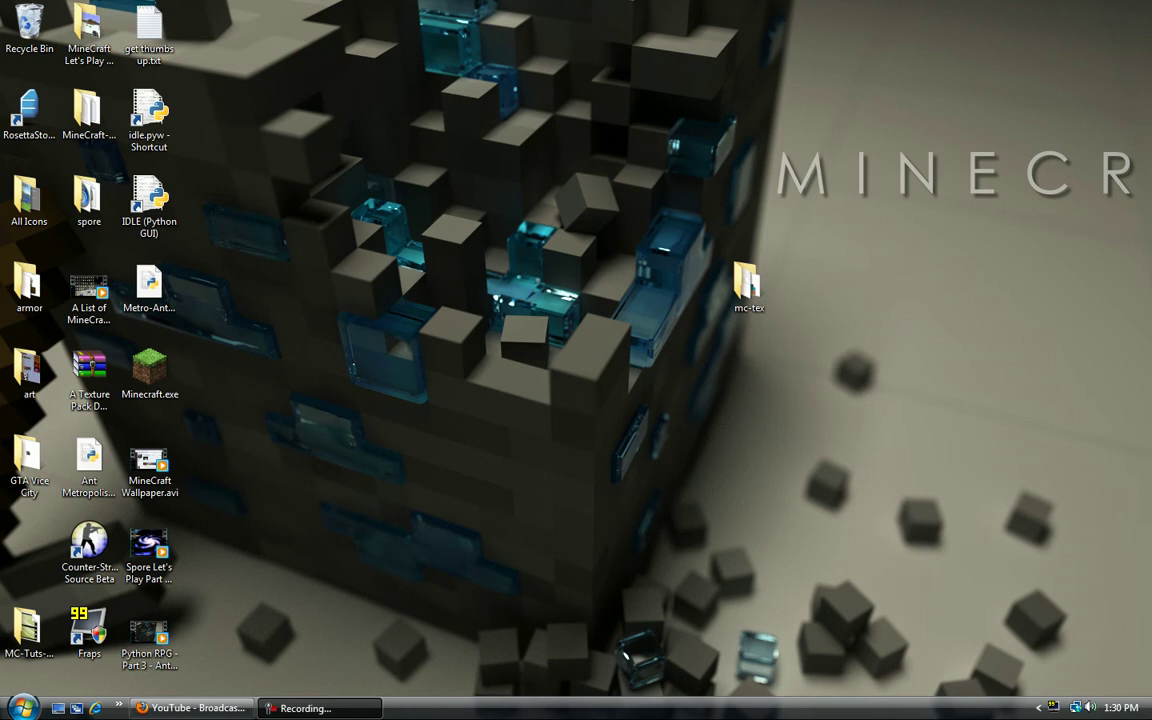
- Open the mc-tex folder, reposition its window, and peek into the item subfolder before returning
double_click(748, 282)
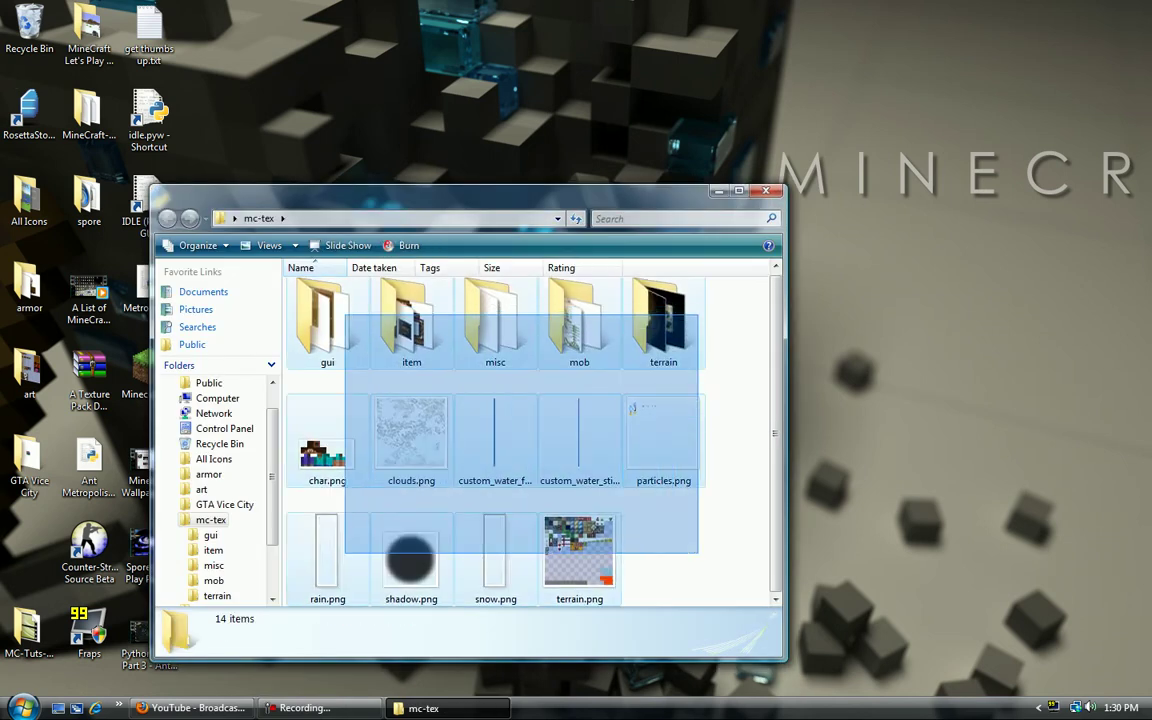
mouse_move(700, 478)
left_mouse_down()
mouse_move(617, 553)
mouse_move(638, 478)
left_mouse_up()
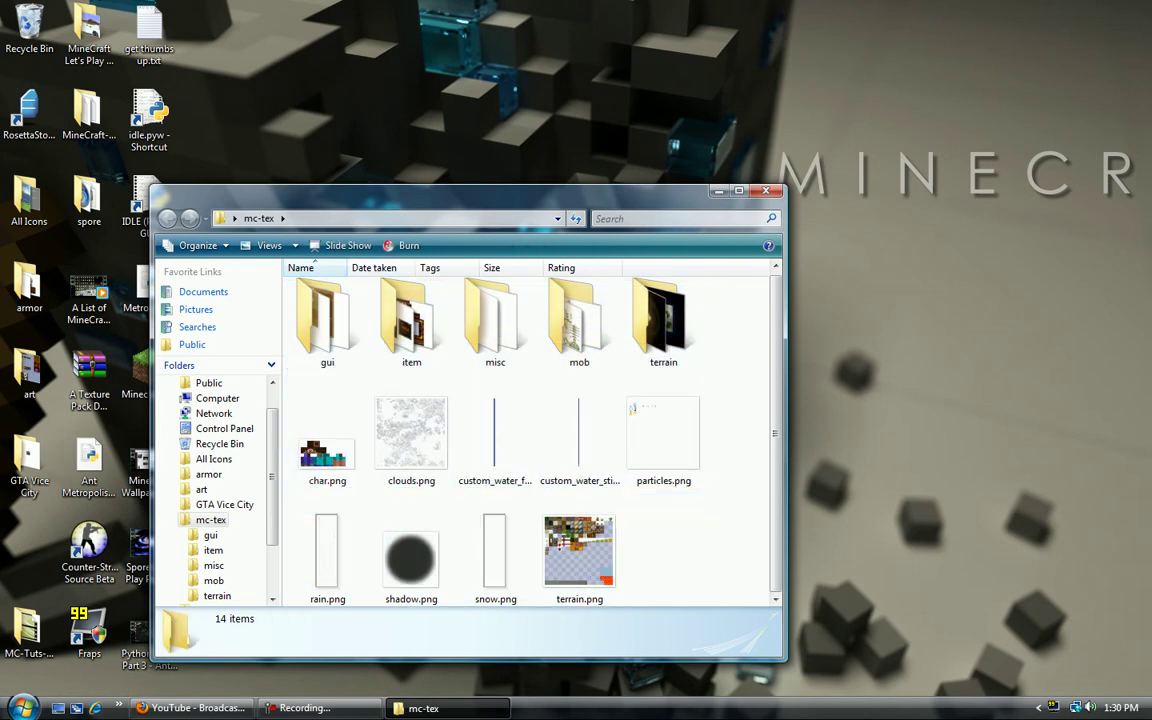
left_click_drag(480, 192, 524, 60)
double_click(455, 190)
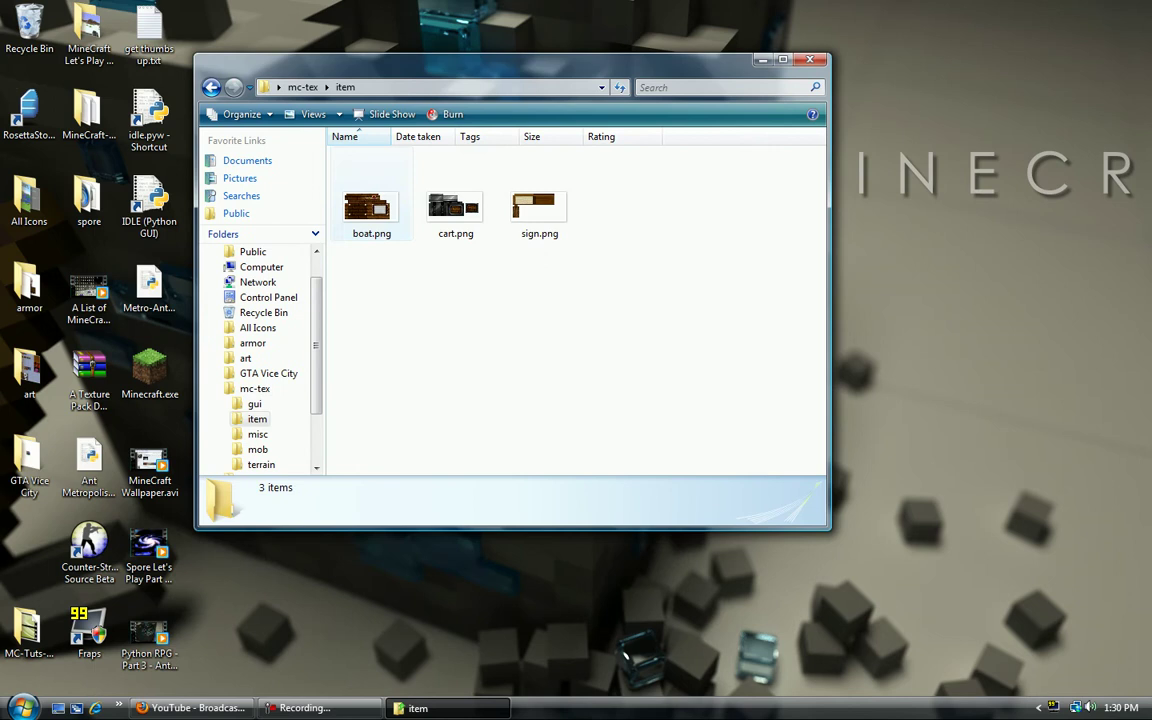
key("BackSpace")
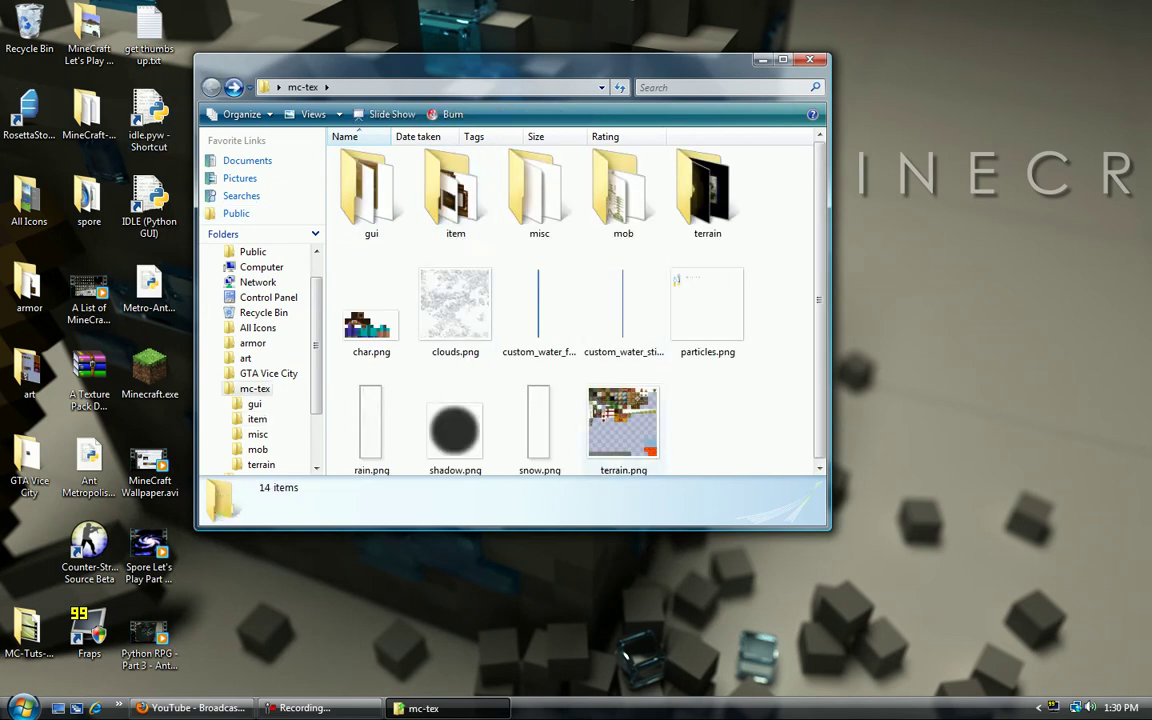
- Preview terrain.png in the image viewer and bring up its options
left_click(623, 420)
double_click(623, 420)
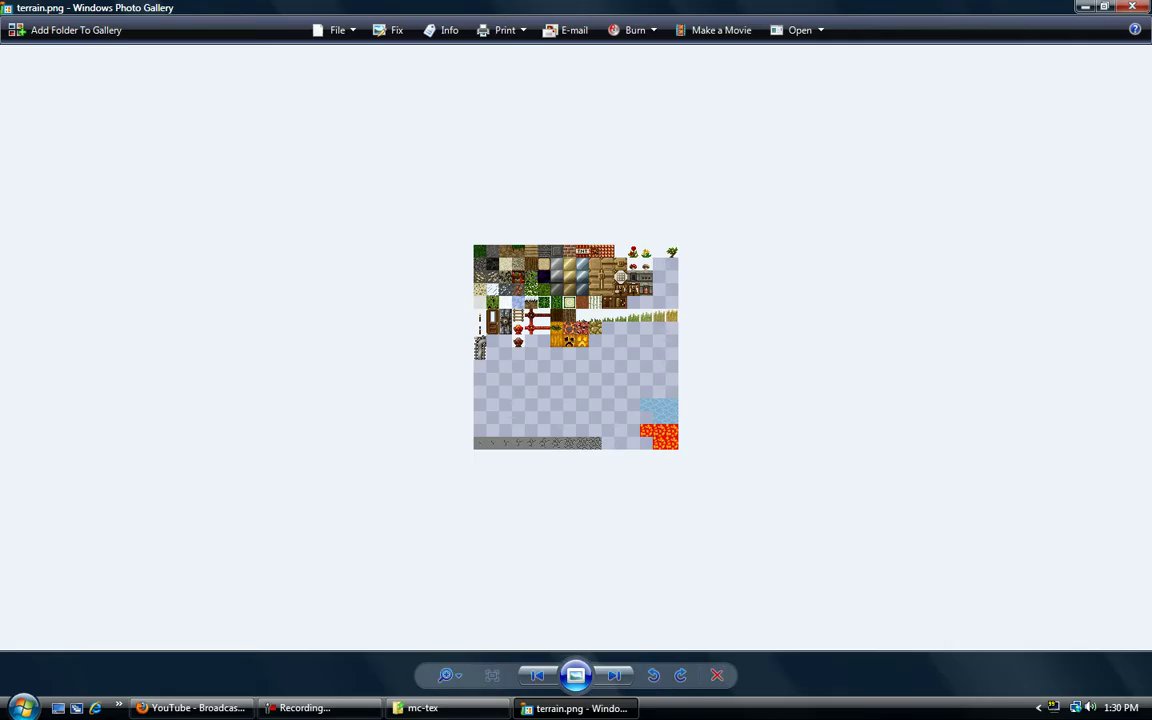
right_click(576, 273)
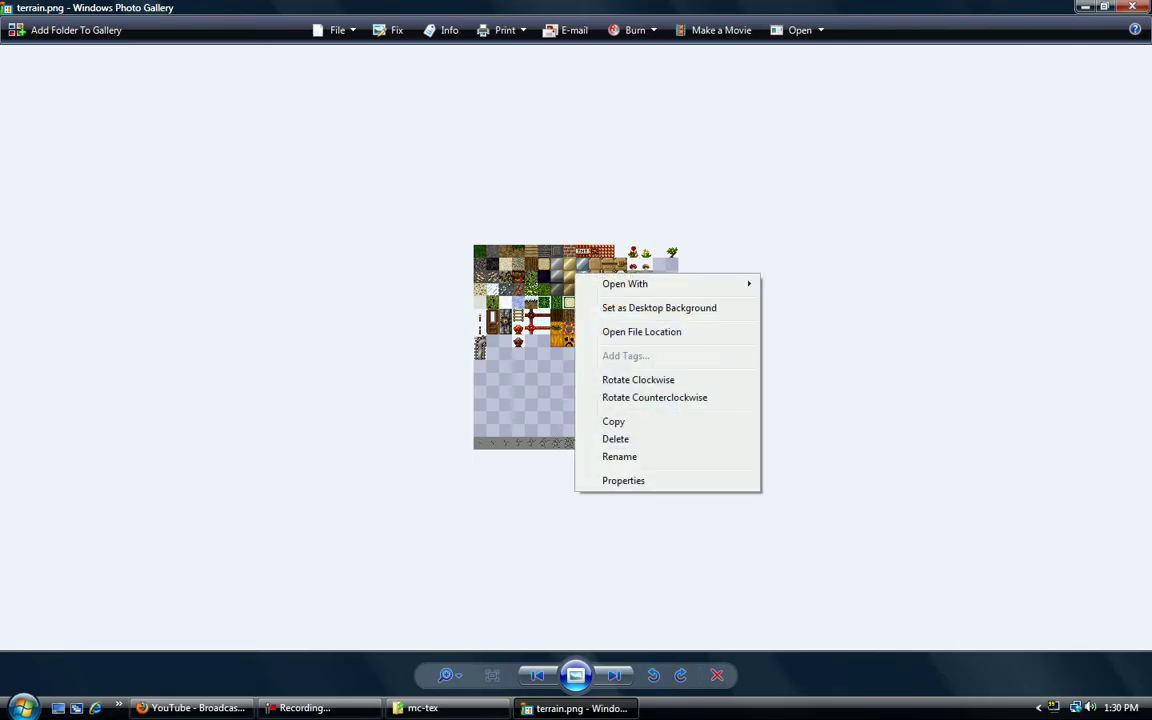
- Close the viewer, inspect clouds.png and custom_water_flowing.png, then select all 14 items and deselect
left_click(1132, 7)
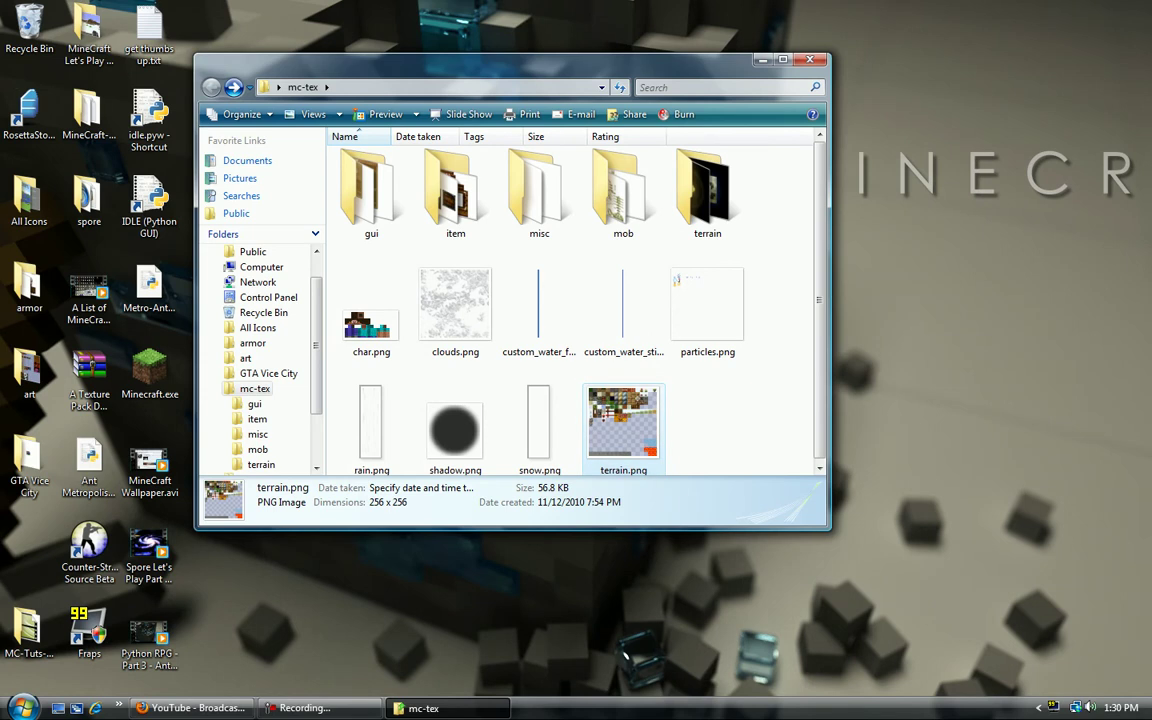
left_click(560, 400)
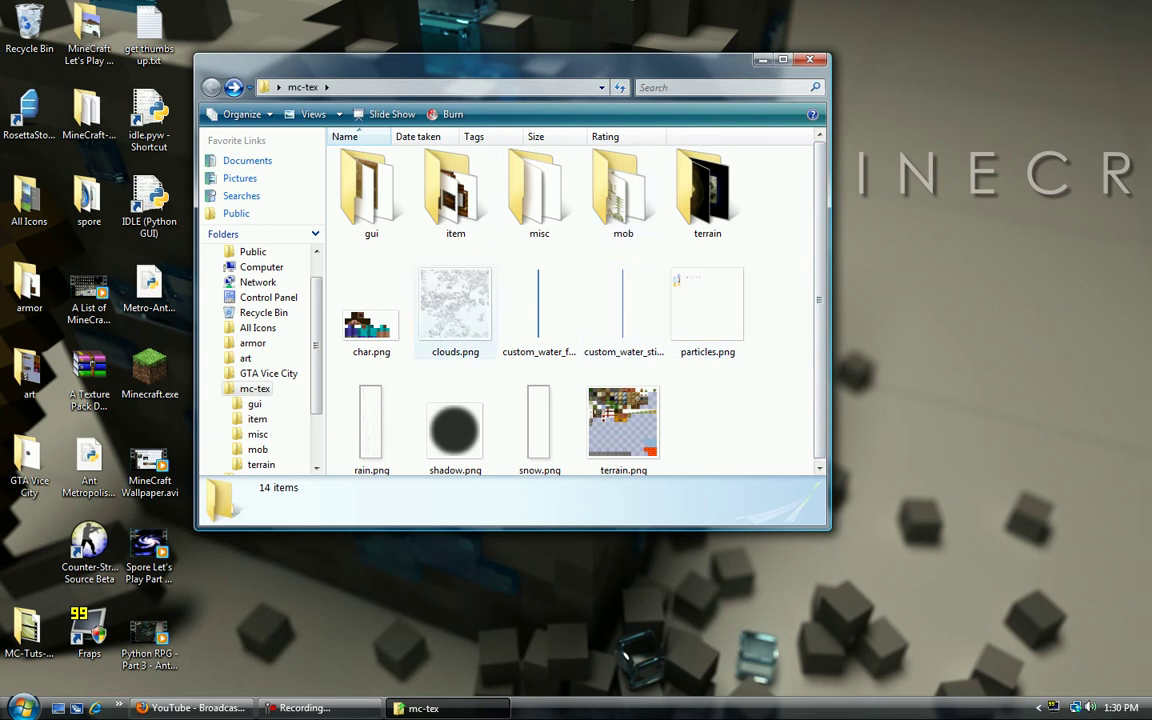
left_click(455, 305)
left_click(760, 420)
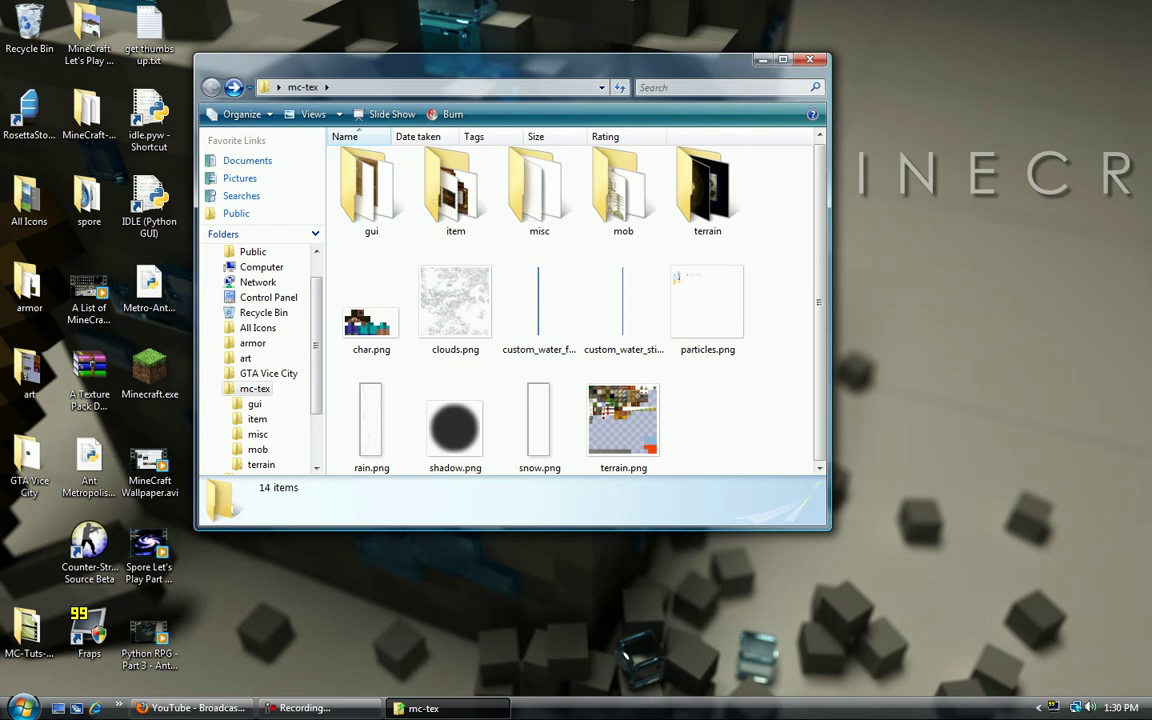
left_click(564, 298)
key("ctrl+a")
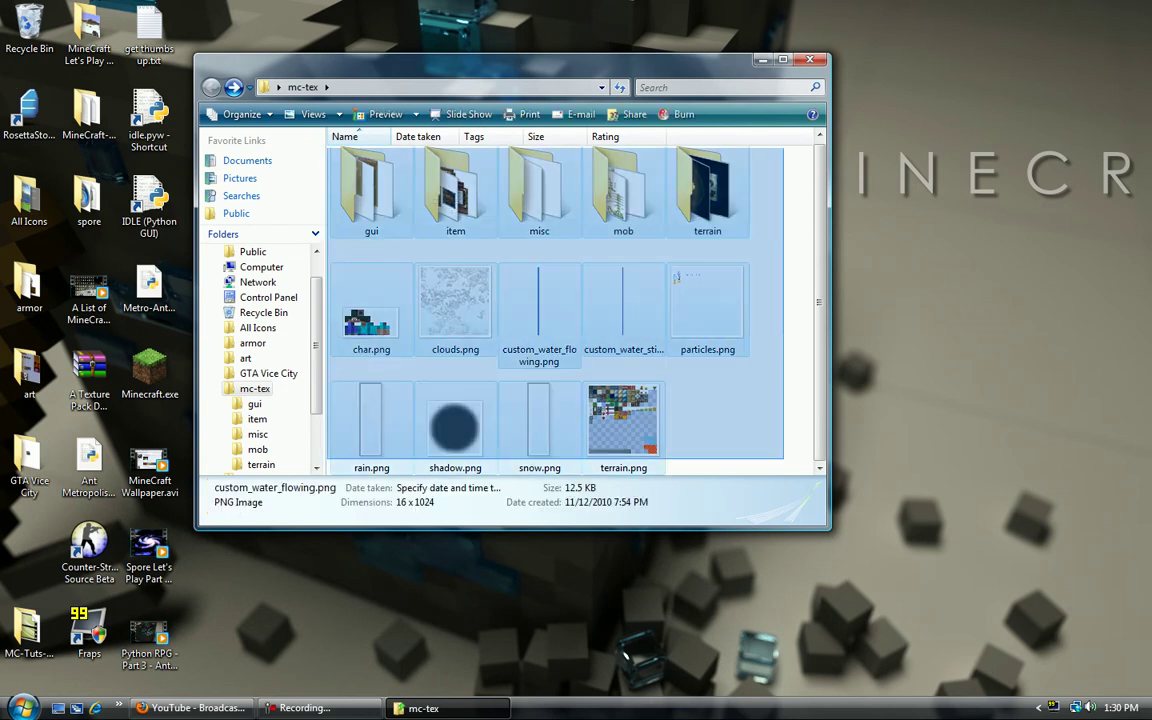
left_click(760, 420)
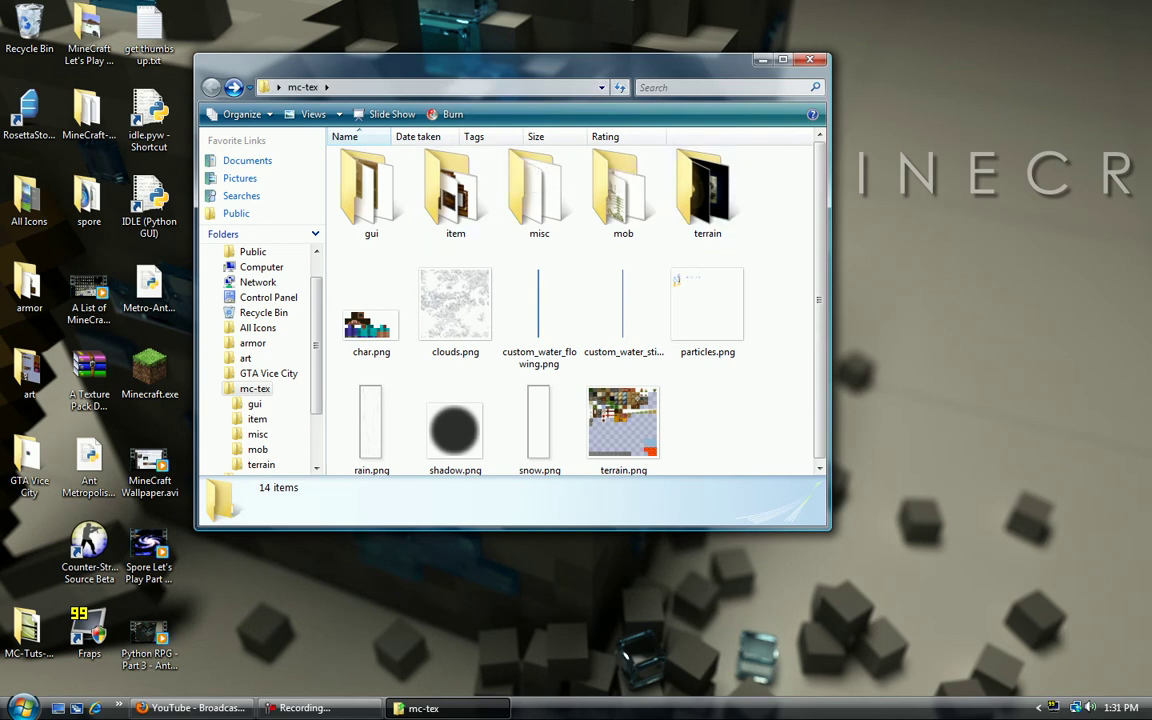
- Look inside the item and terrain subfolders, returning to mc-tex after each
scroll(560, 365, "down", 1)
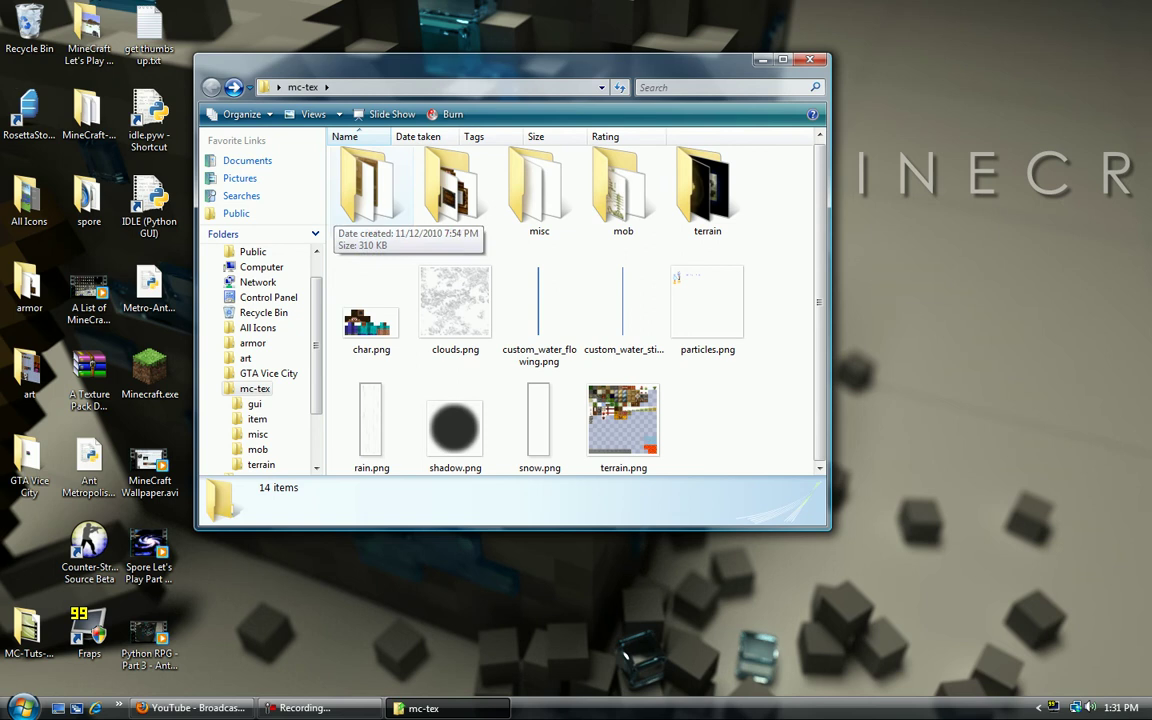
double_click(455, 190)
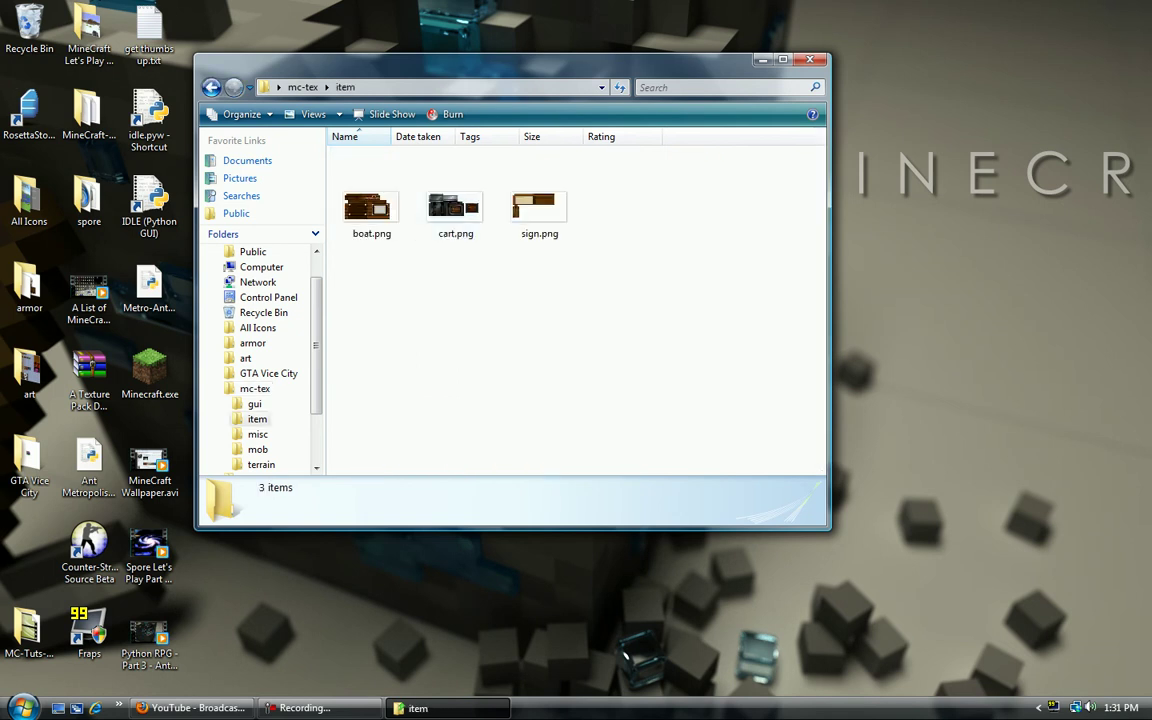
left_click(211, 87)
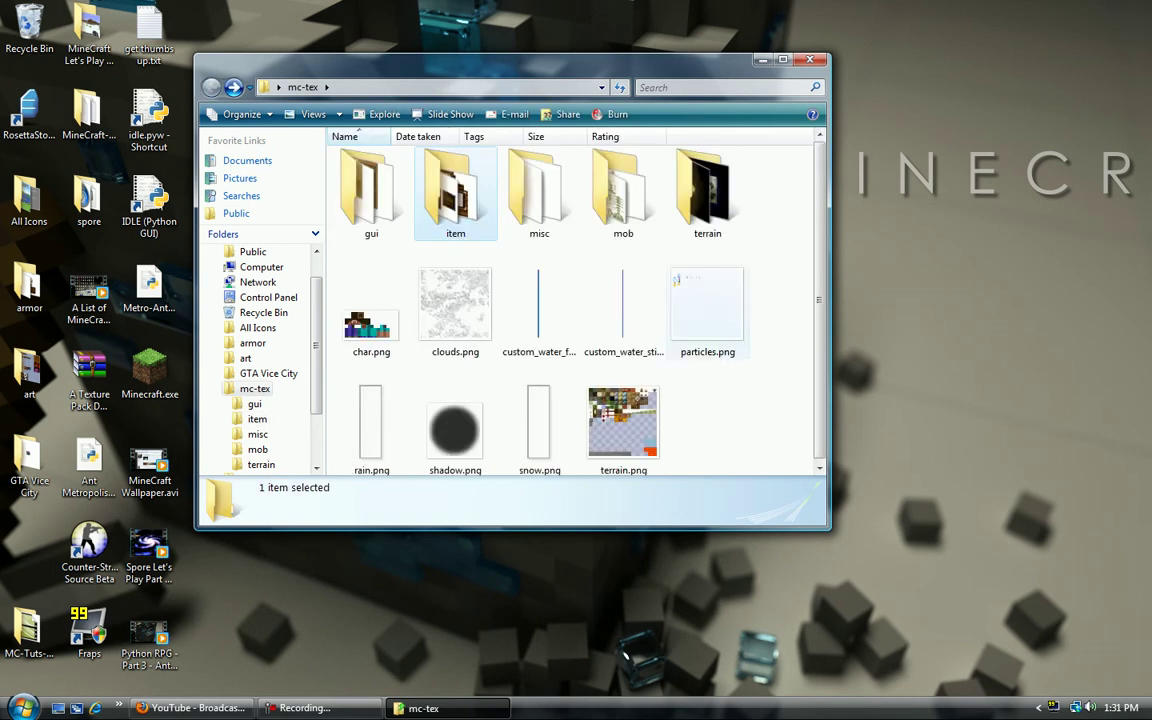
left_click(707, 190)
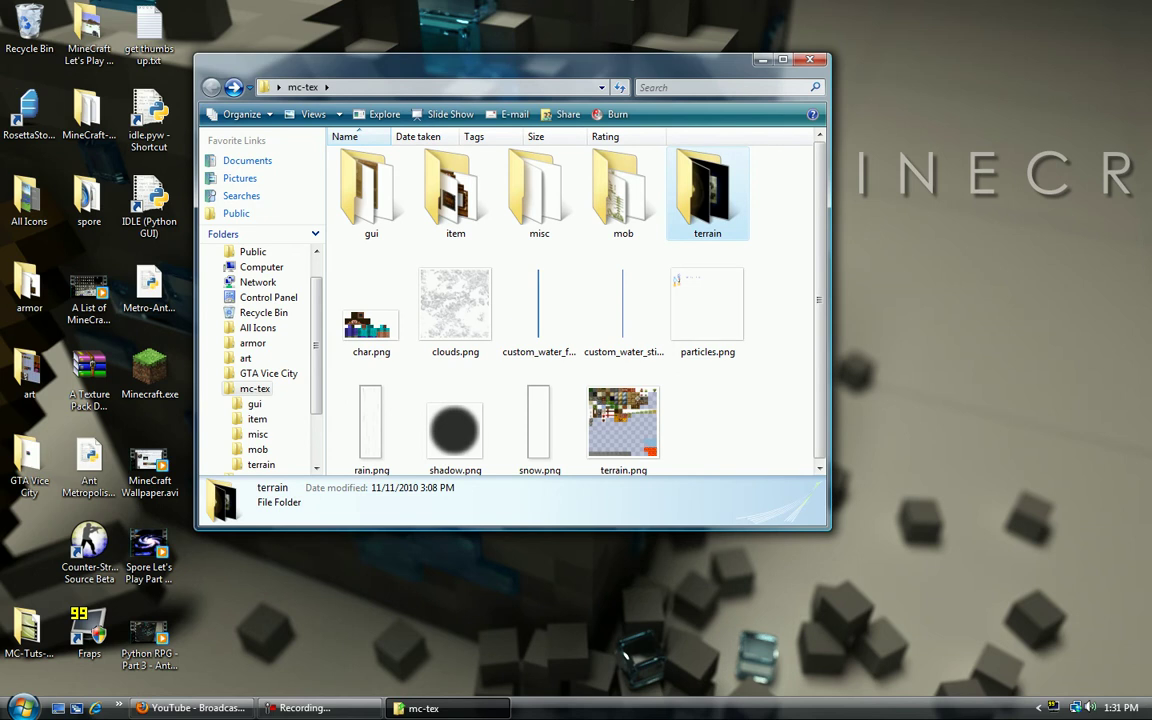
double_click(707, 190)
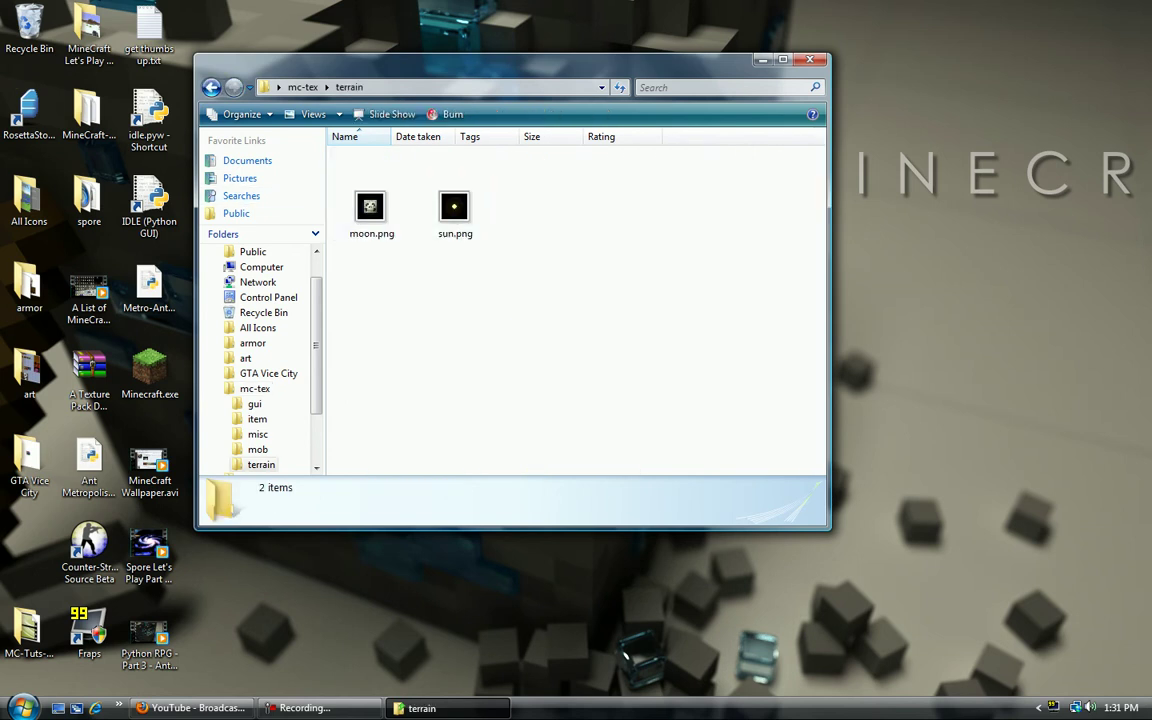
left_click(211, 87)
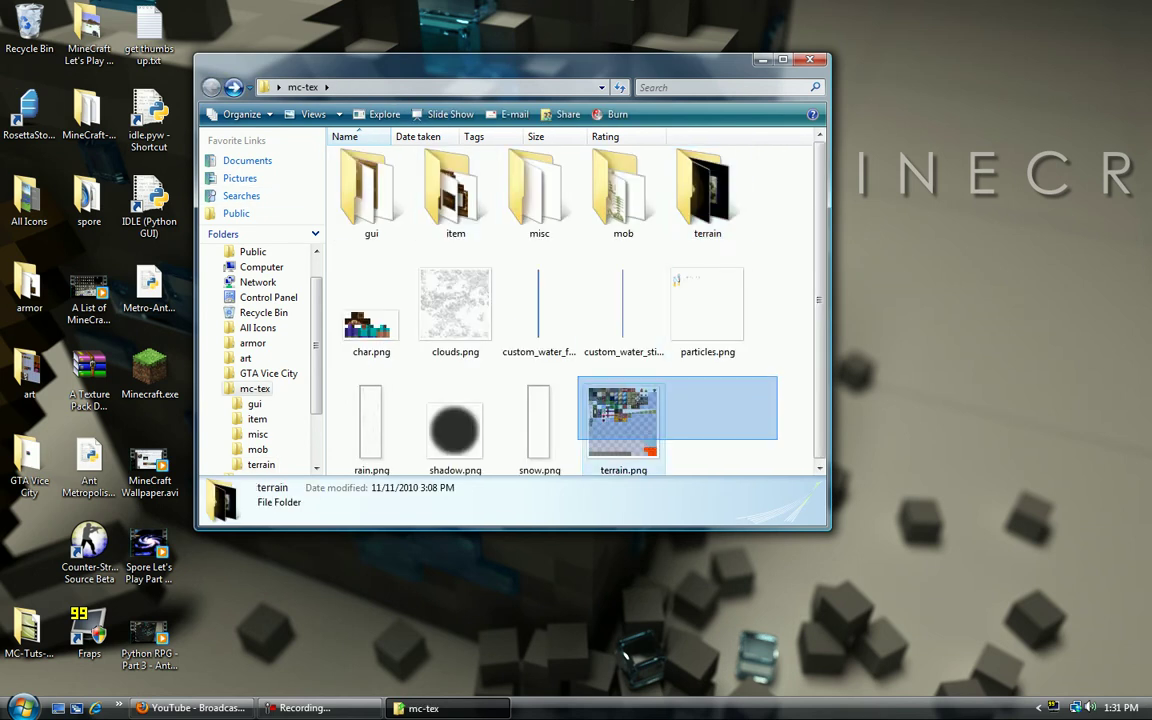
- Reselect and clear all mc-tex items, then pick char.png and the item subfolder
left_click_drag(577, 377, 450, 330)
left_click(539, 315)
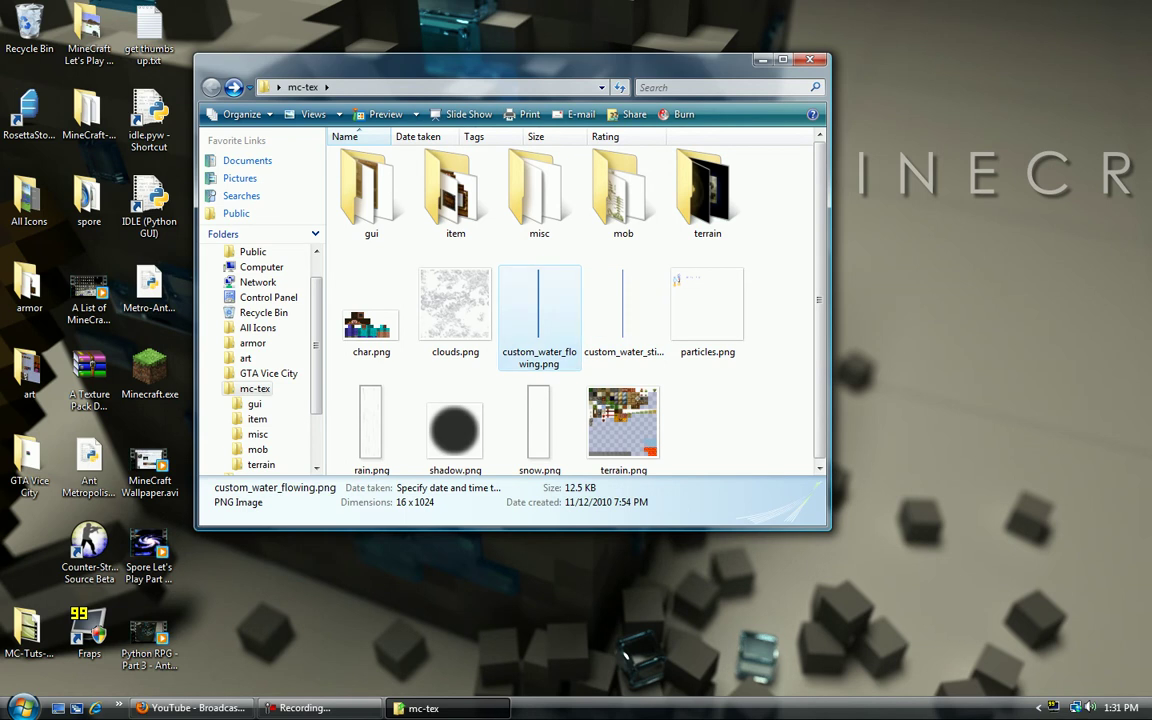
left_click_drag(784, 445, 532, 291)
key("ctrl+a")
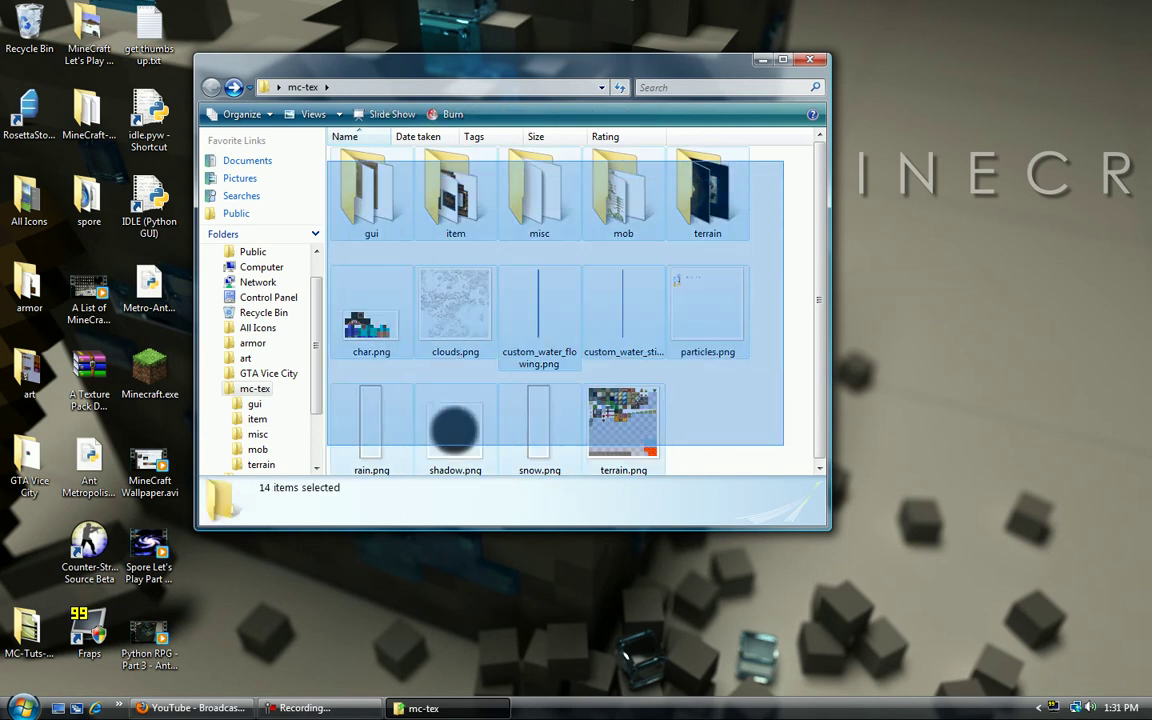
left_click(770, 420)
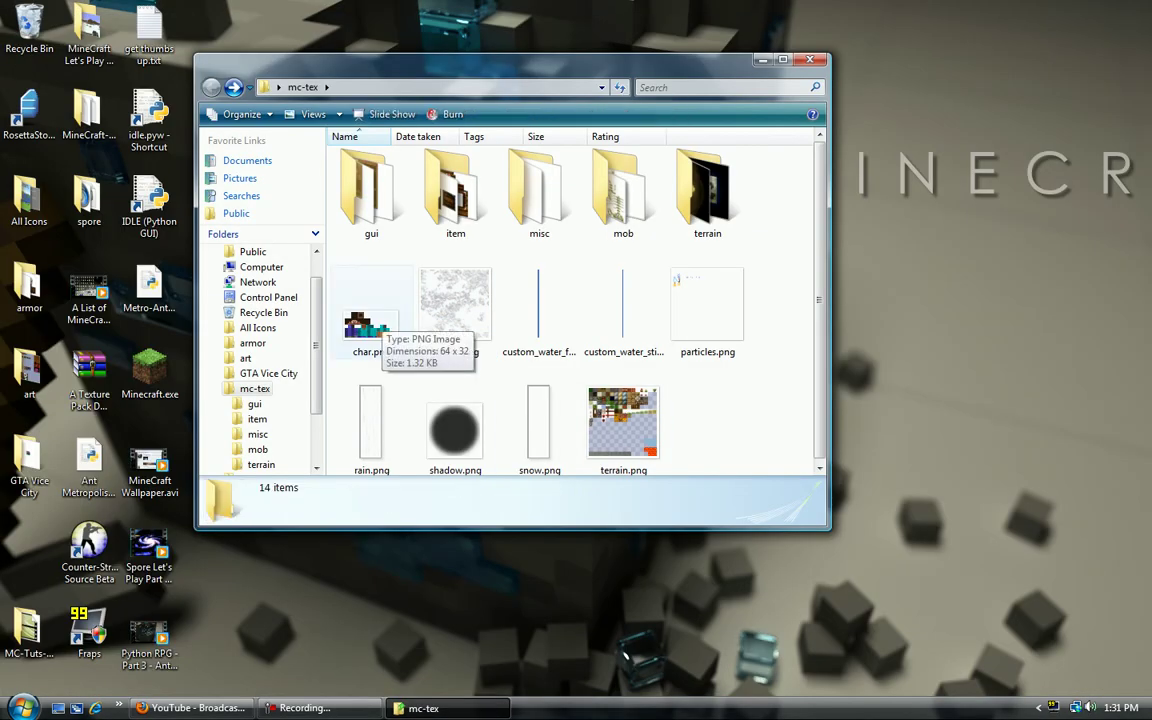
left_click(368, 318)
left_click(455, 190)
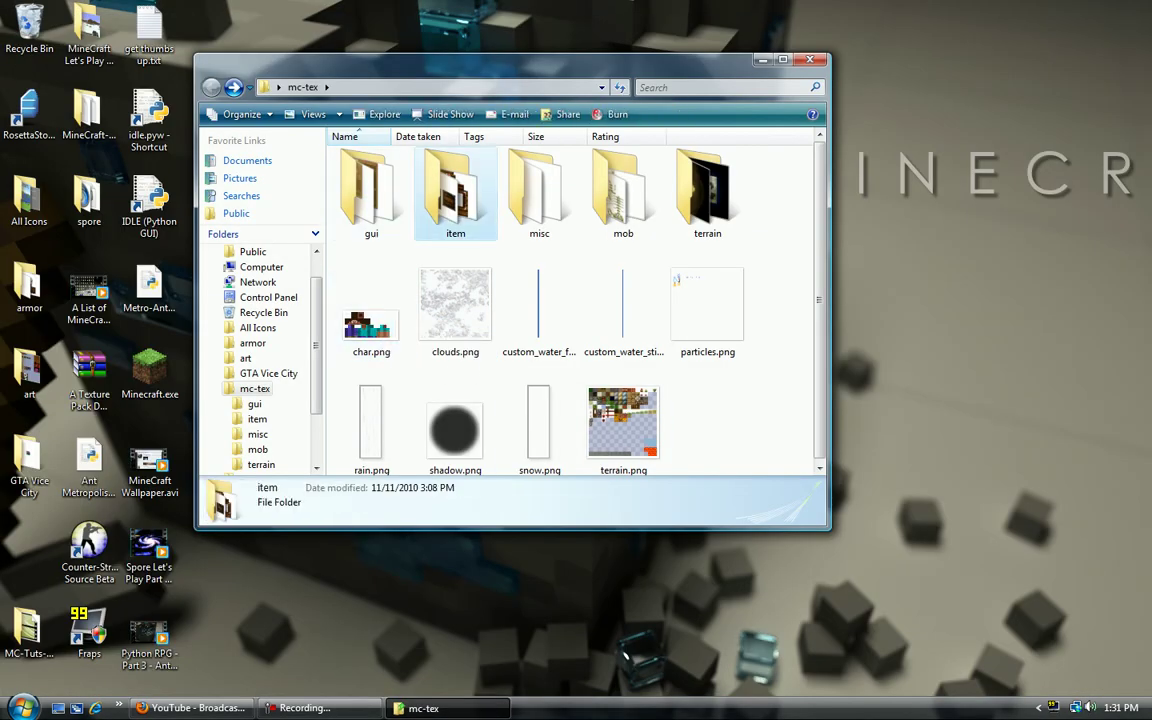
- Open the mob subfolder and preview the pigman.png texture
double_click(623, 190)
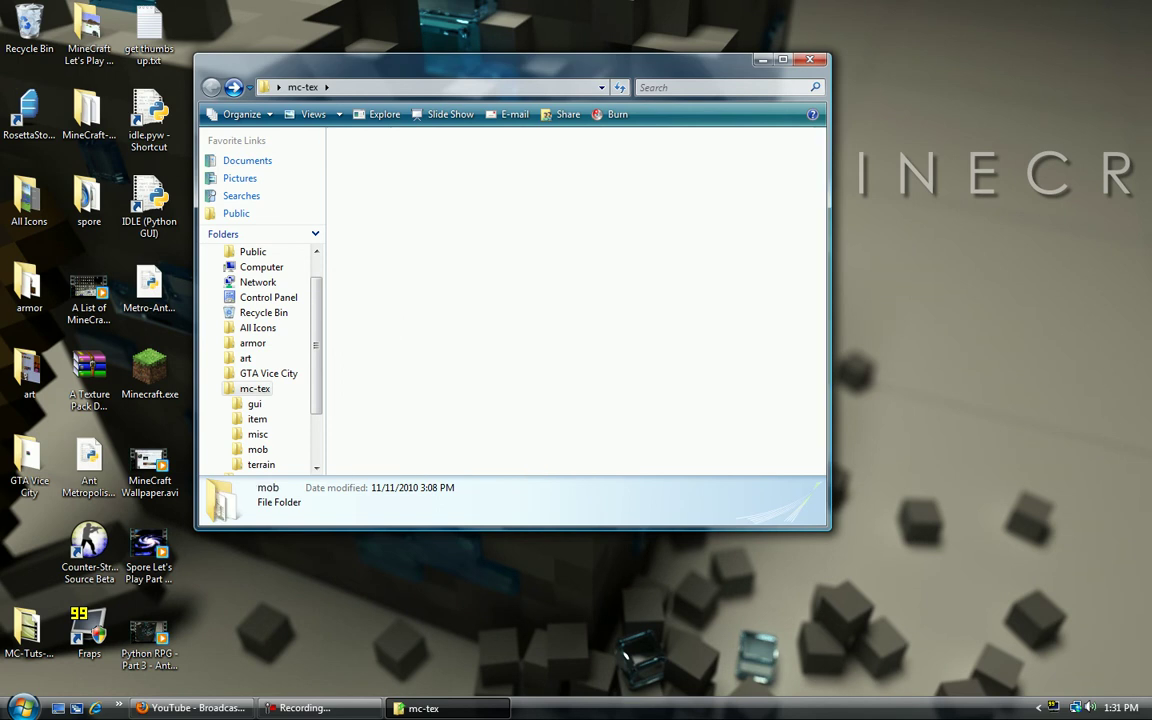
scroll(575, 300, "down", 2)
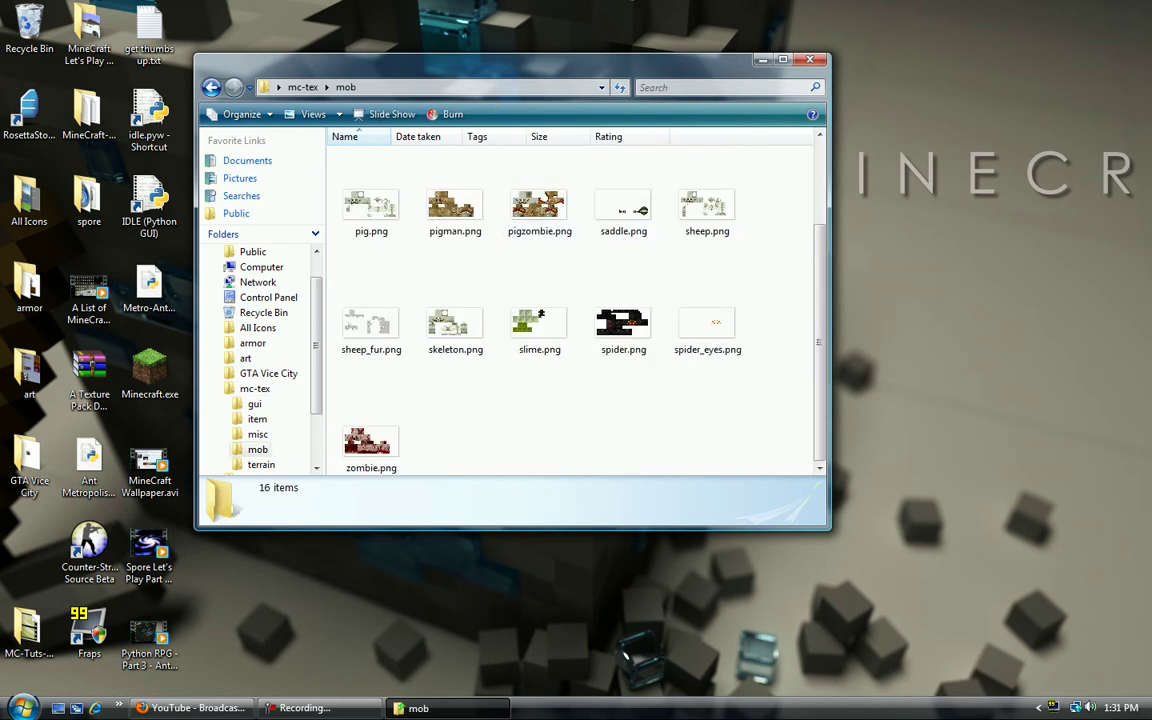
scroll(575, 300, "up", 1)
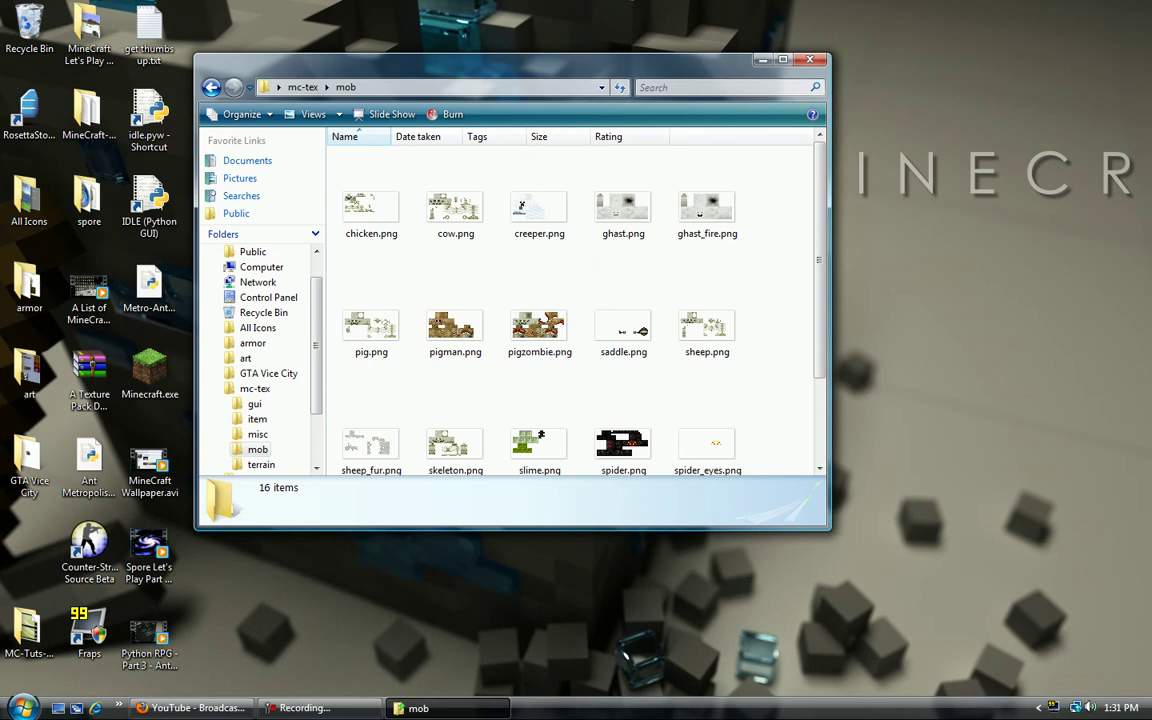
scroll(371, 210, "down", 1)
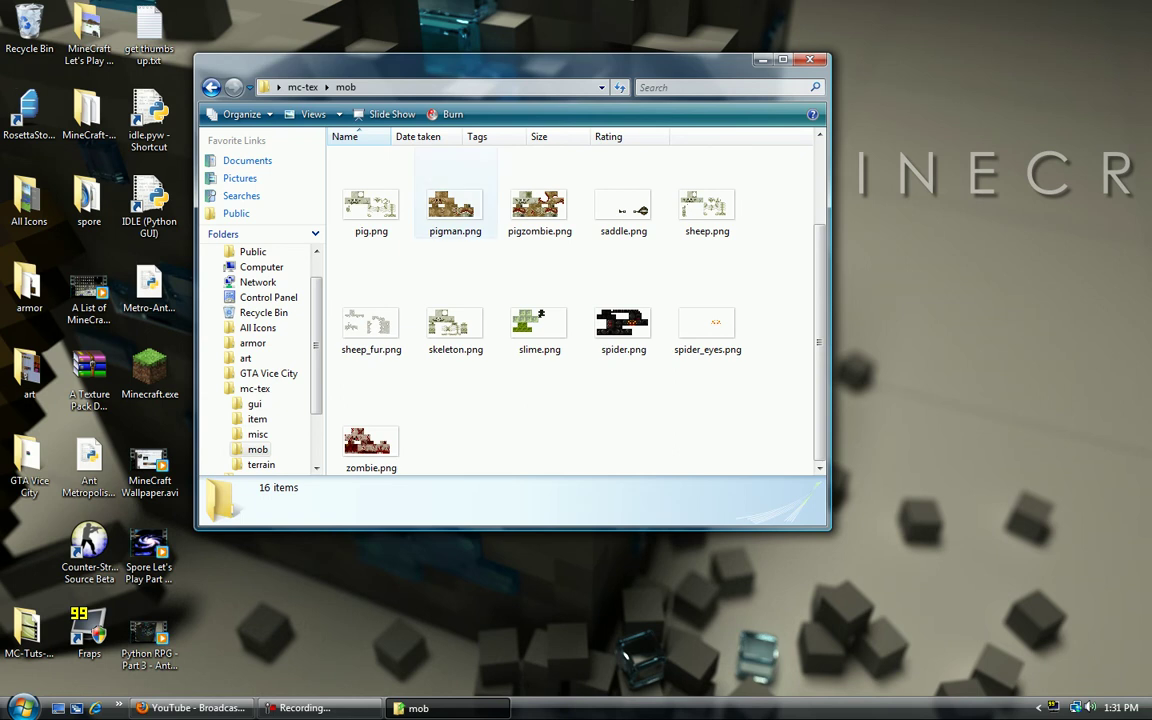
left_click(371, 210)
left_click(455, 210)
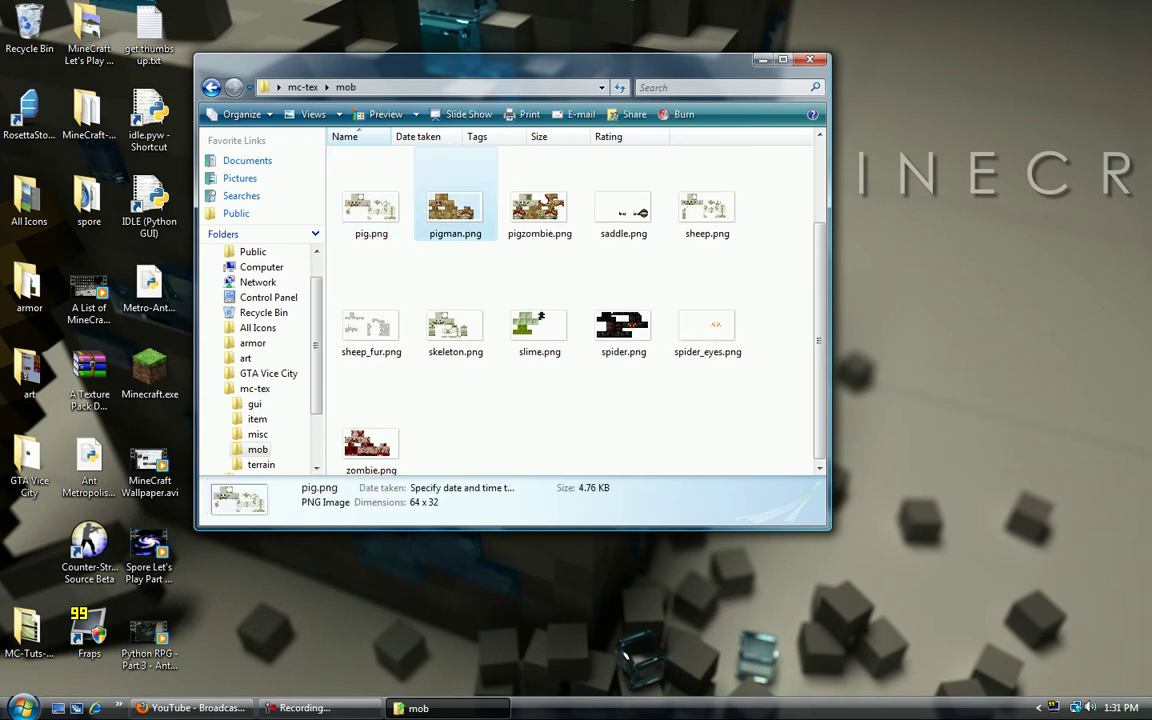
double_click(455, 210)
left_click(1140, 7)
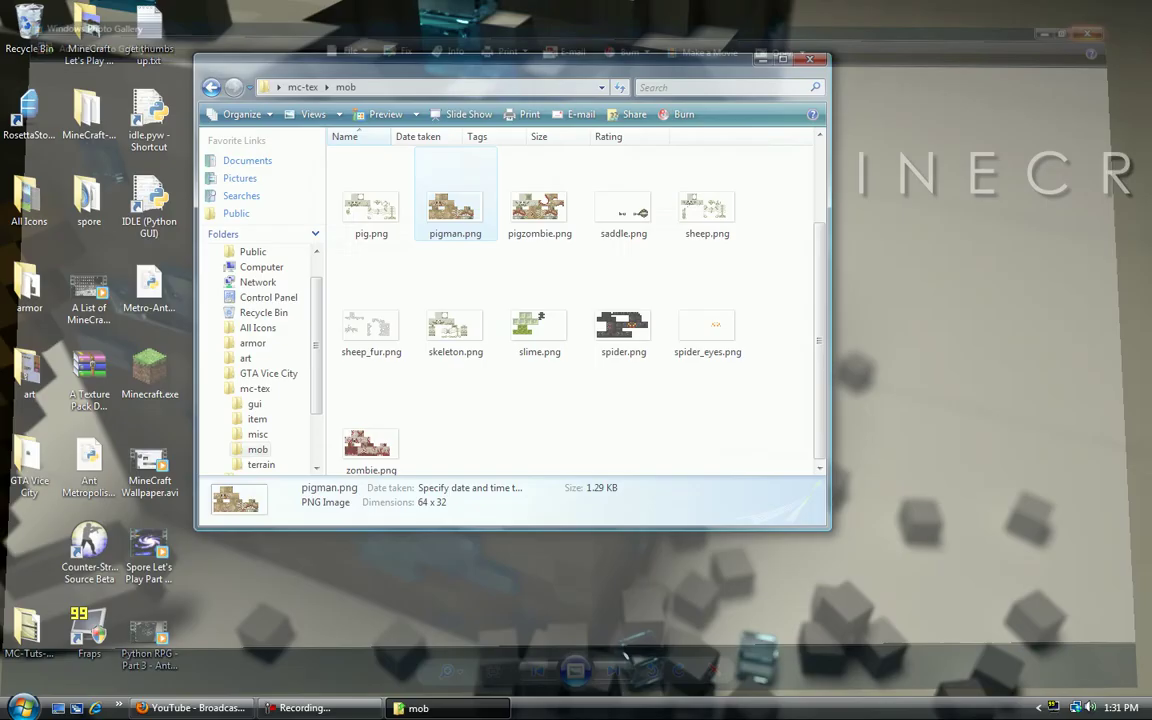
- Select pig.png in the mob folder and open it with Paint
left_click(580, 410)
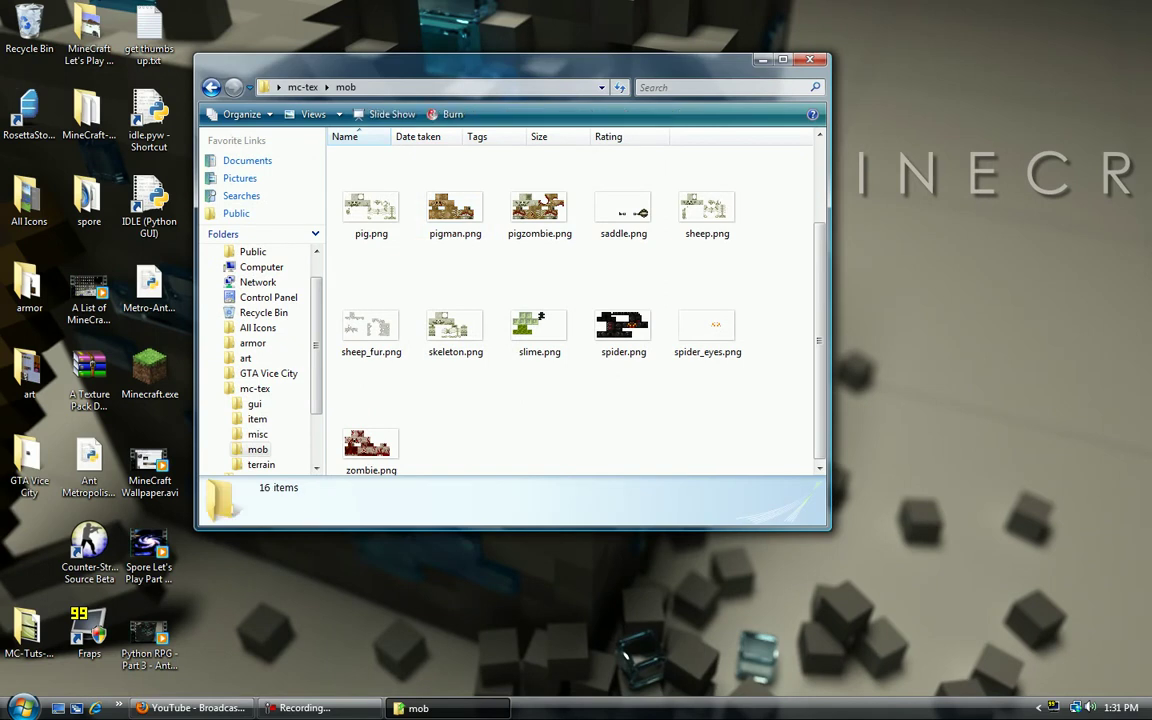
scroll(560, 400, "up", 2)
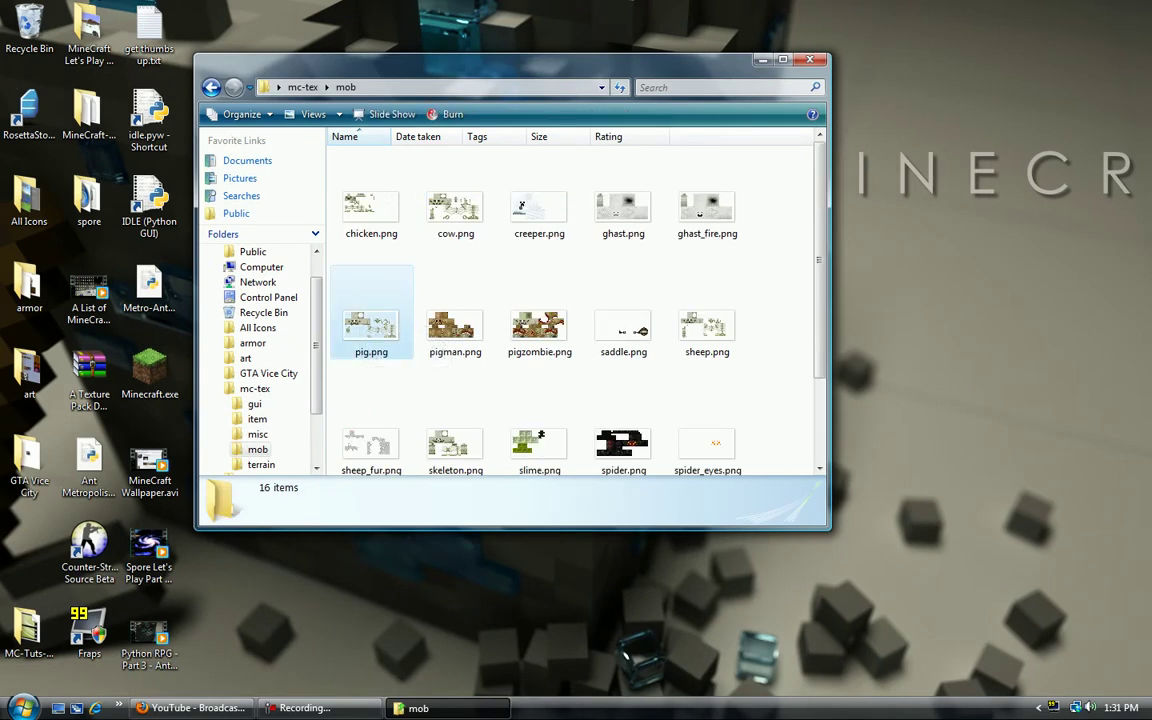
left_click(370, 325)
left_click(20, 706)
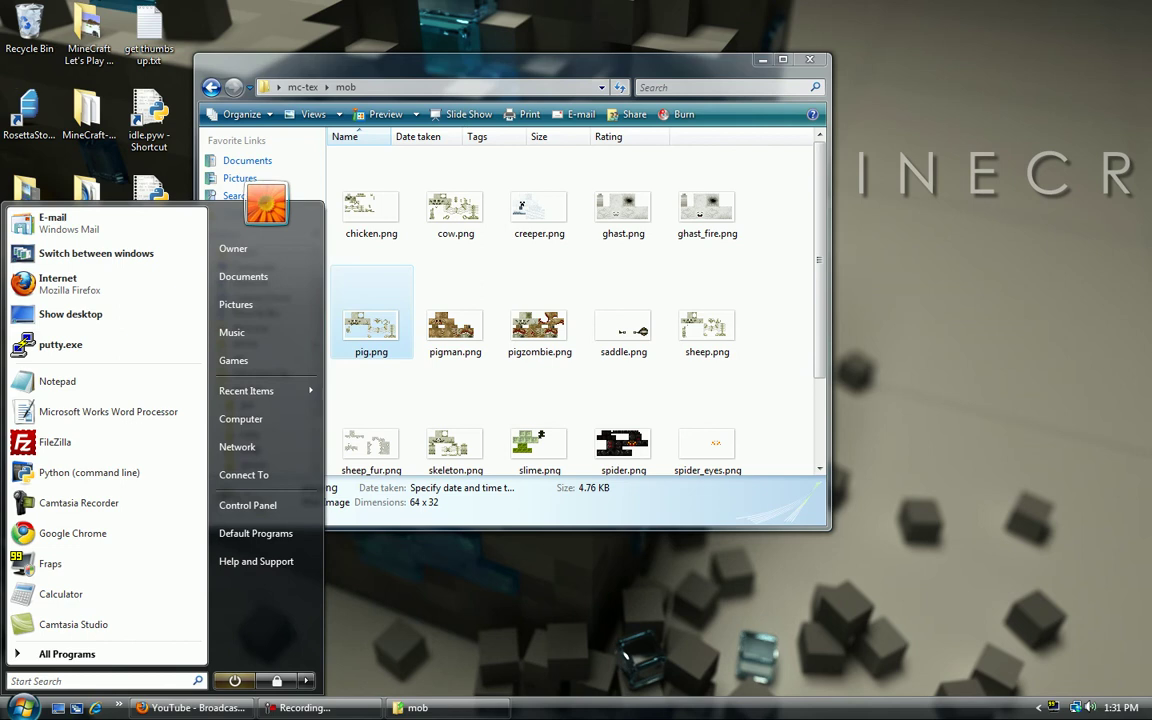
right_click(358, 283)
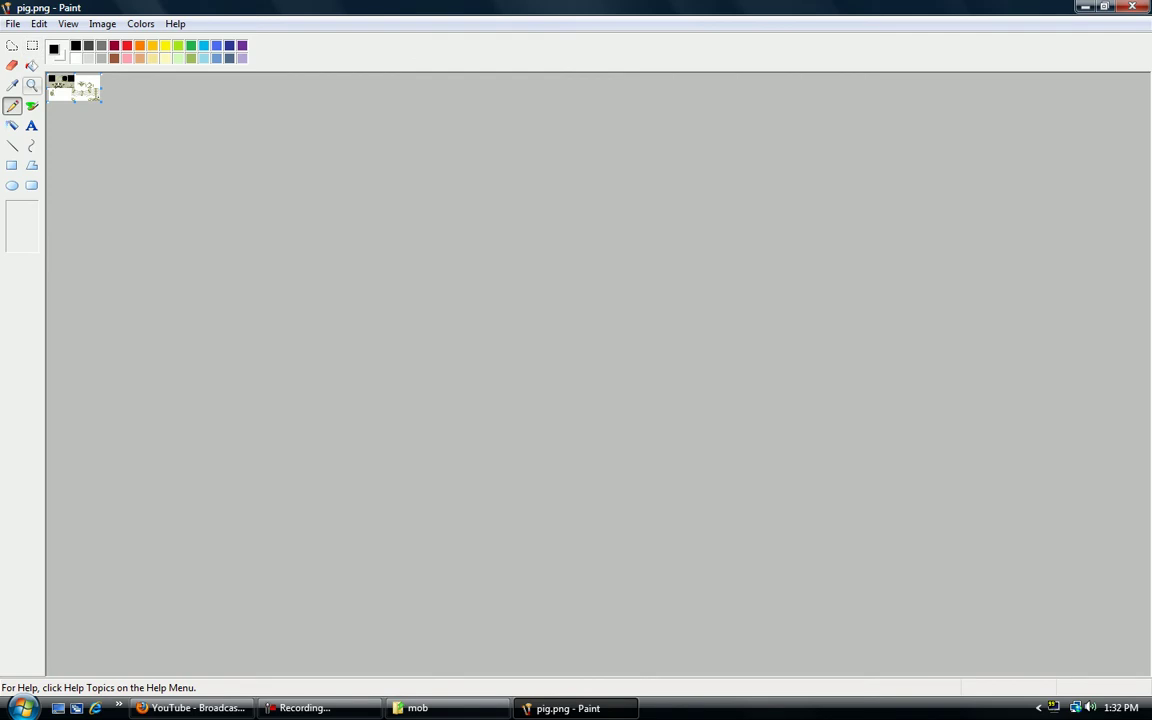
- Magnify pig.png to 8x and switch to the Pencil for pixel drawing
left_click(31, 85)
left_click(68, 96)
left_click(88, 116)
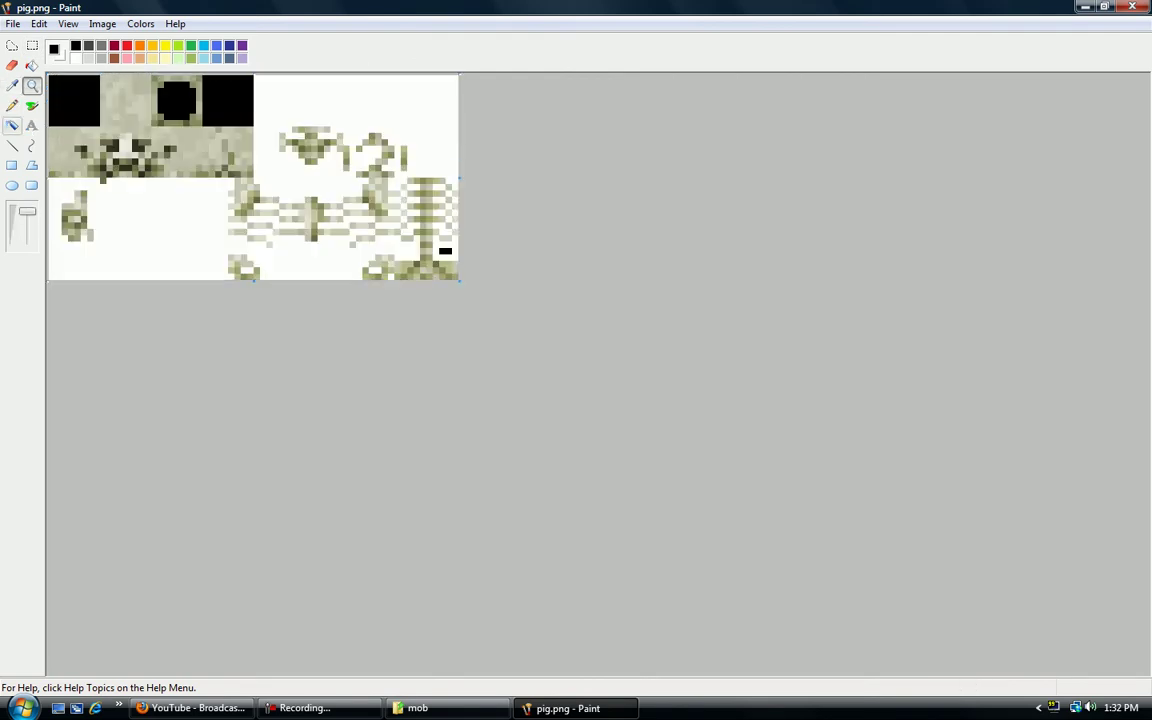
left_click(12, 105)
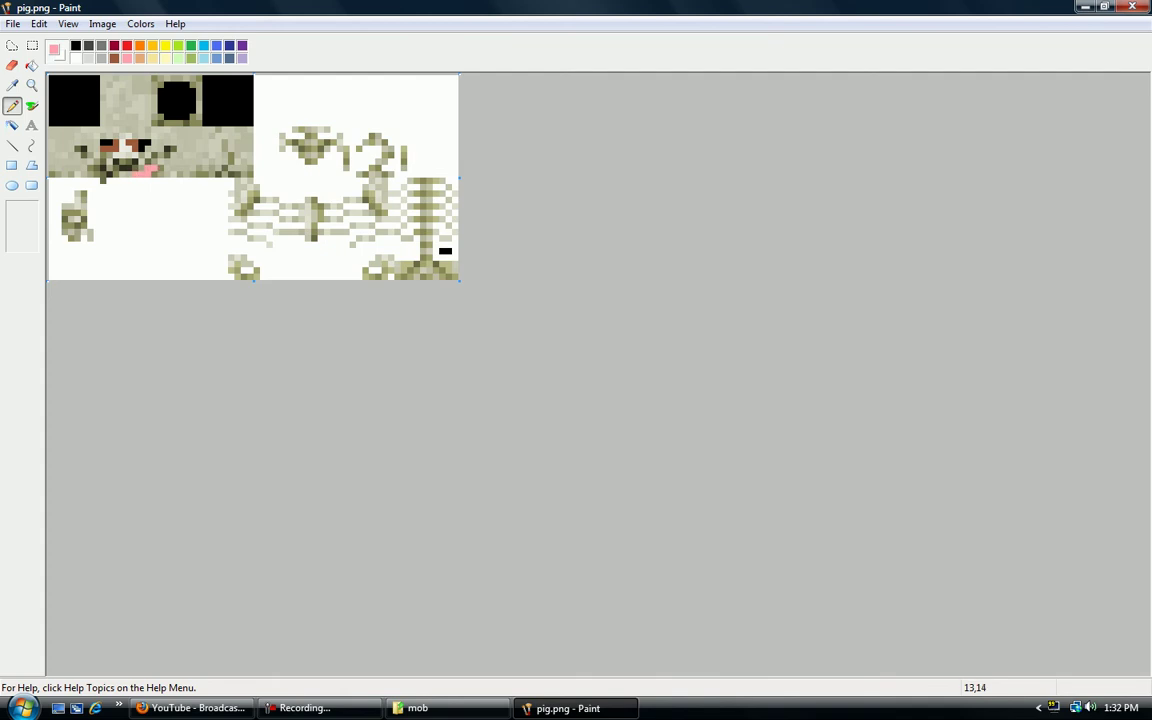
- Draw pink markings over the pig's face, undo the stray strokes, and close Paint
mouse_move(109, 155)
left_mouse_down()
mouse_move(122, 136)
mouse_move(115, 161)
mouse_move(134, 161)
mouse_move(75, 200)
left_mouse_up()
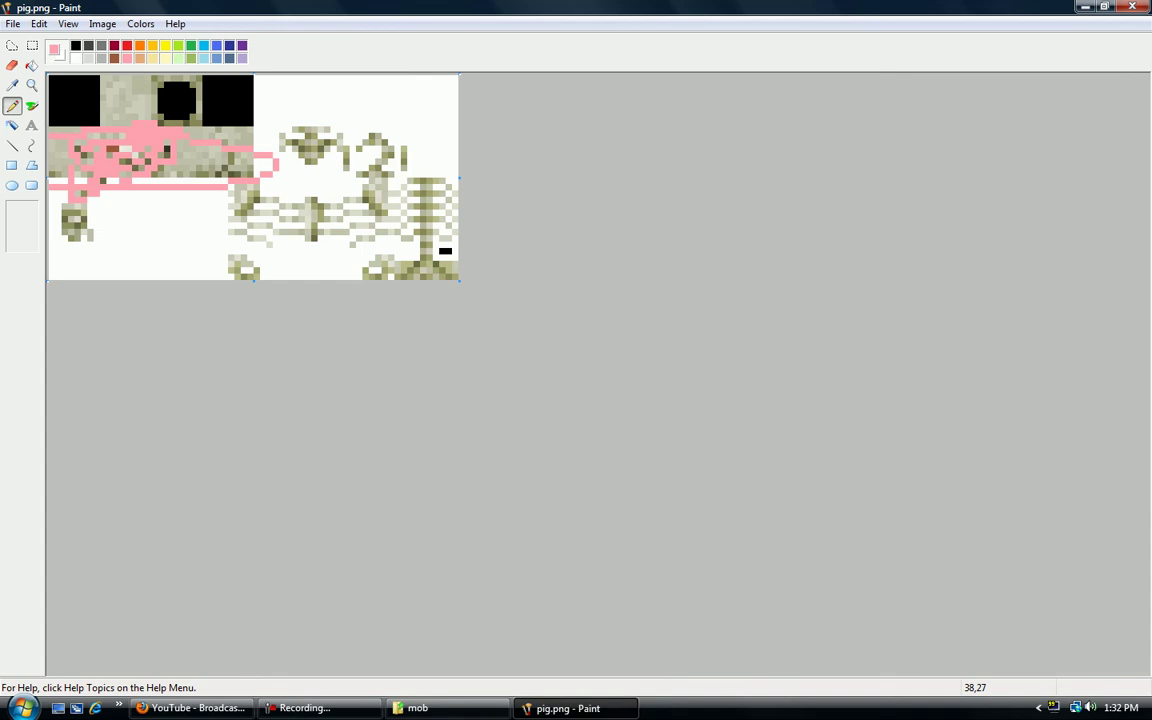
key("ctrl+z")
key("ctrl+z")
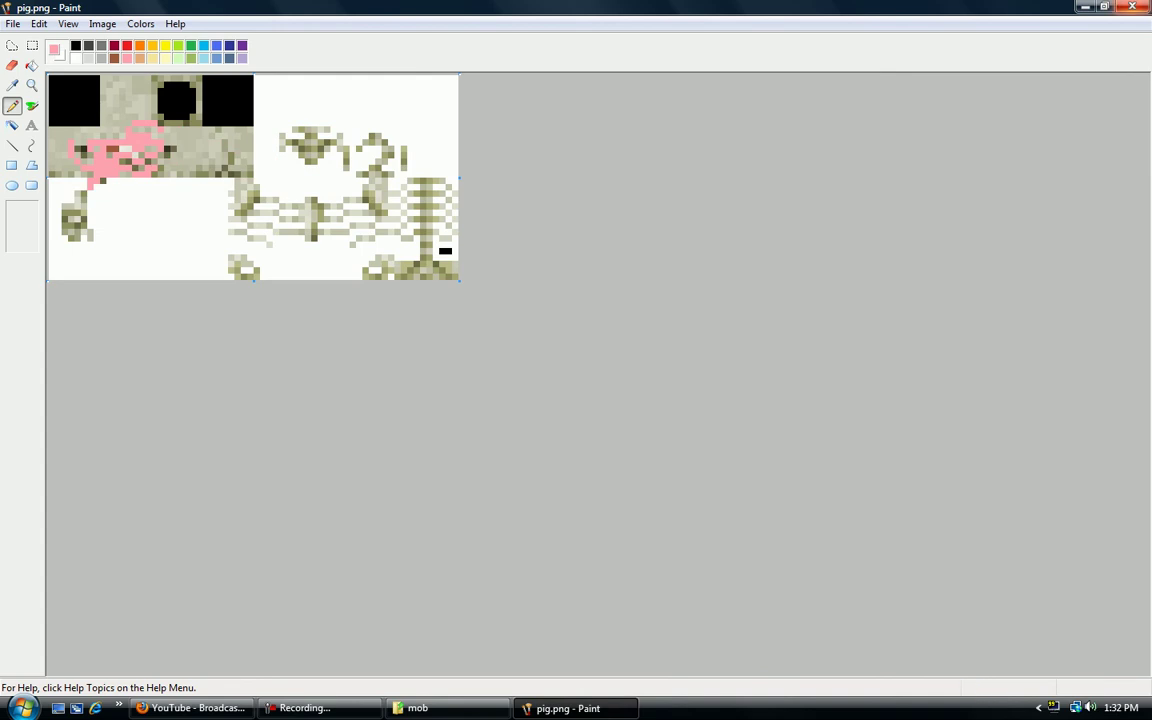
left_click(1133, 7)
- Return from the mob folder to mc-tex and box-select all 14 items
left_click(540, 445)
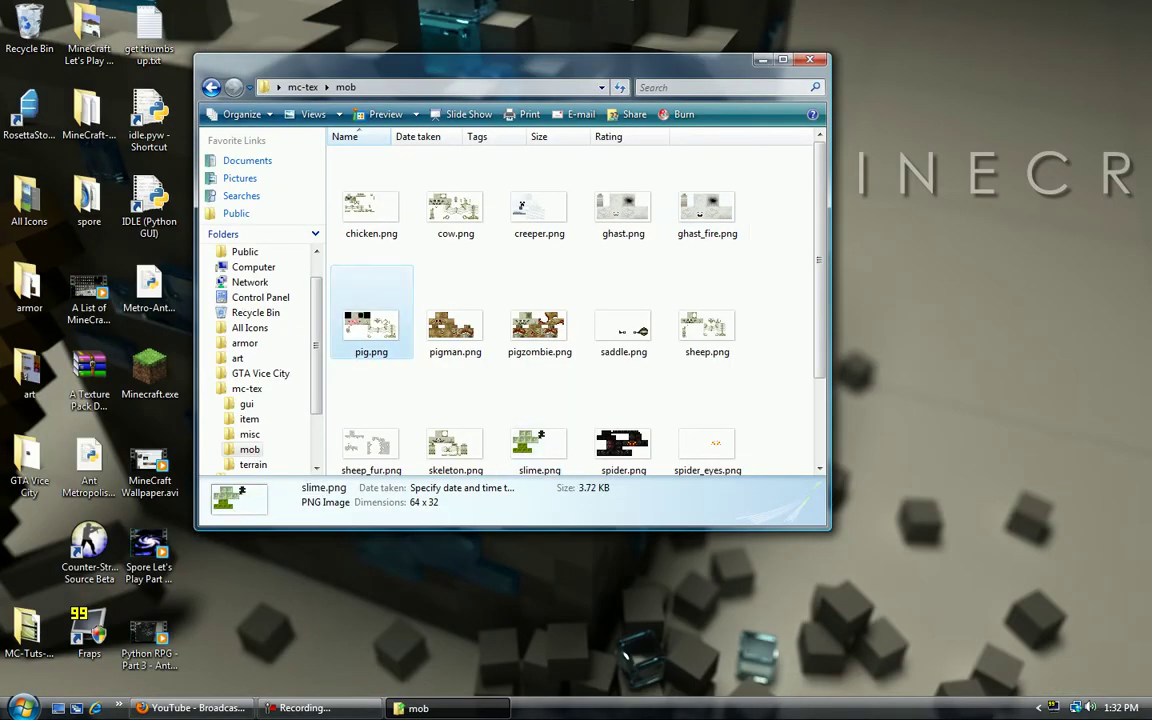
left_click(455, 440)
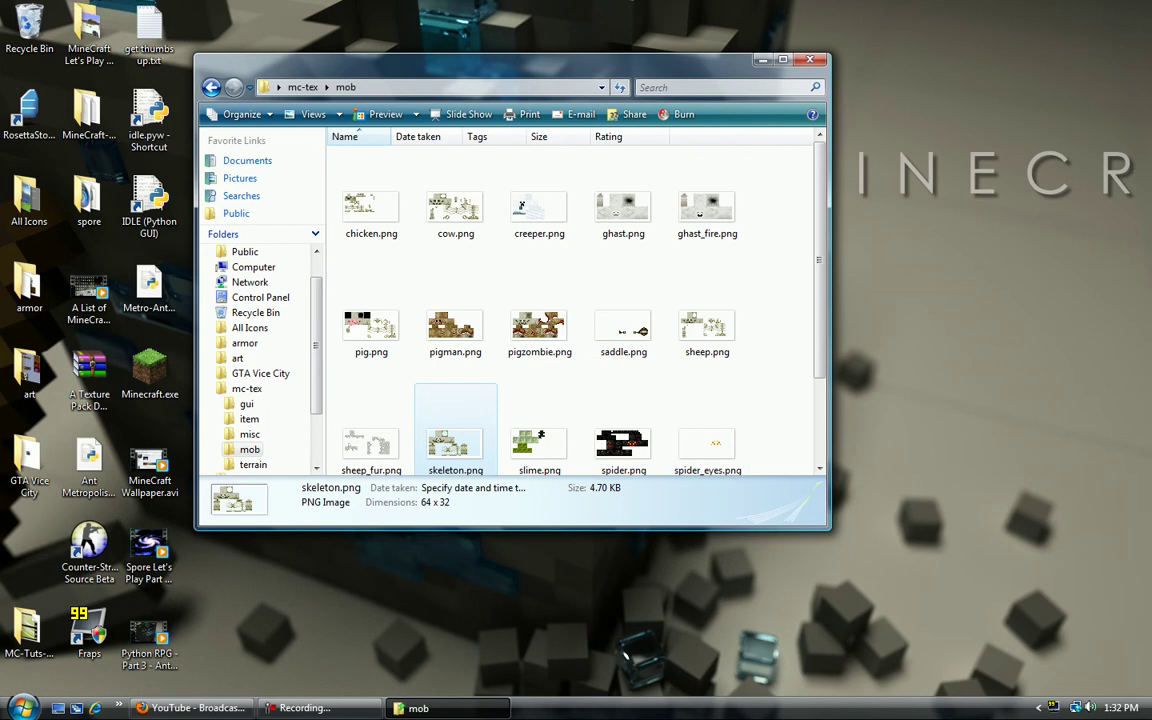
key("BackSpace")
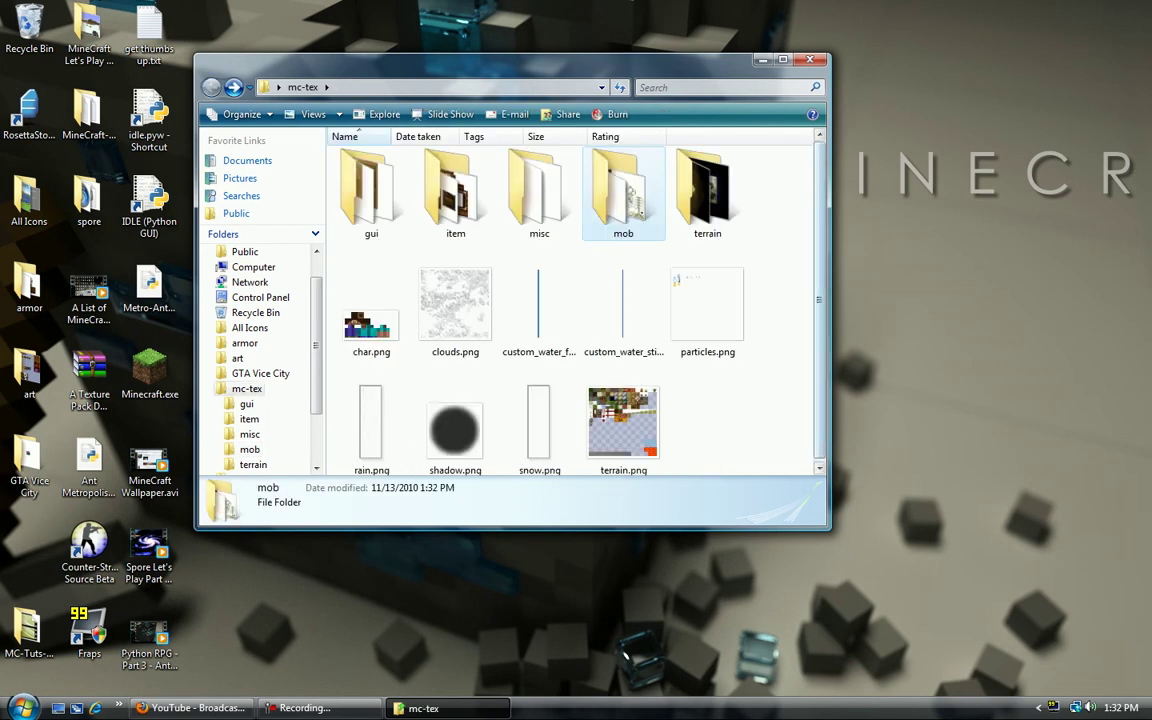
left_click_drag(676, 429, 361, 131)
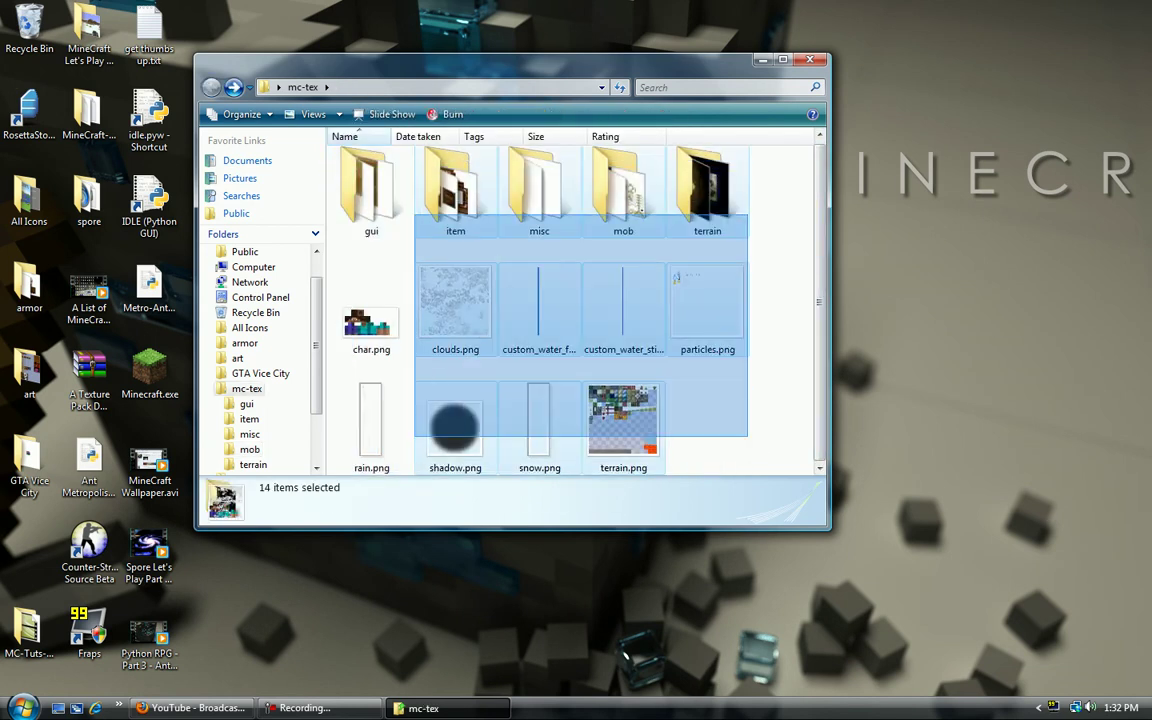
mouse_move(681, 412)
left_mouse_down()
mouse_move(747, 447)
mouse_move(330, 132)
left_mouse_up()
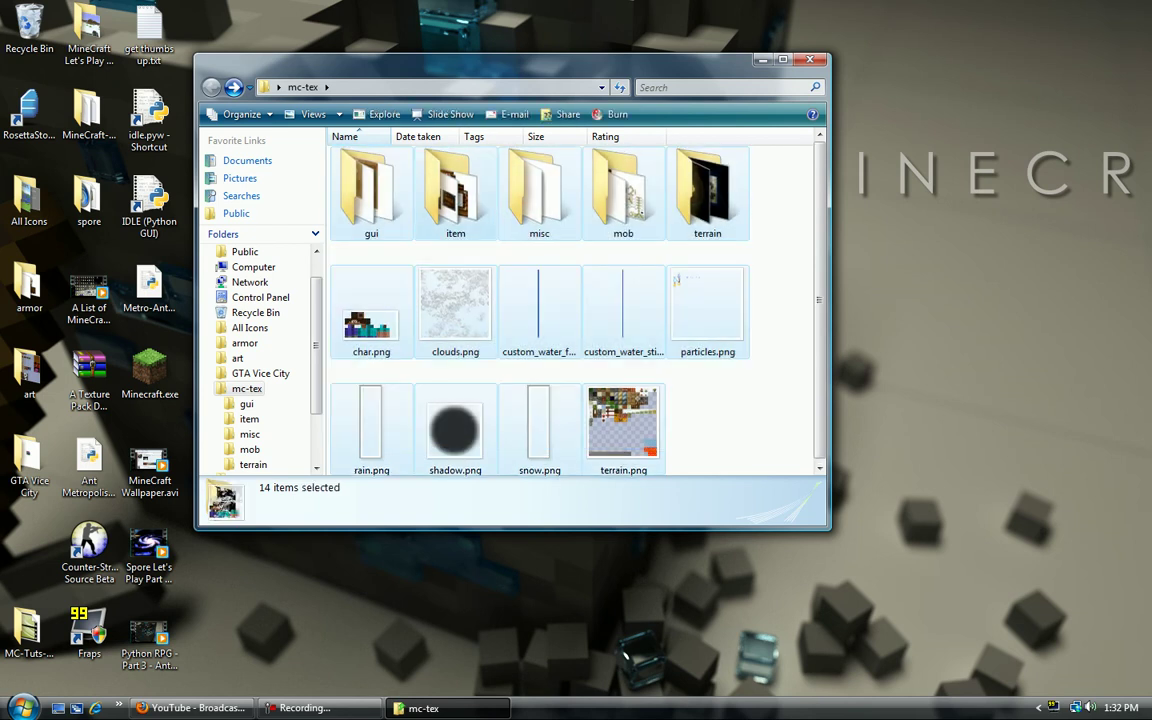
- Archive the 14 items as ZIP 'AnimationShorts1 Texture Pack' with WinRAR, then move it to the desktop
right_click(529, 196)
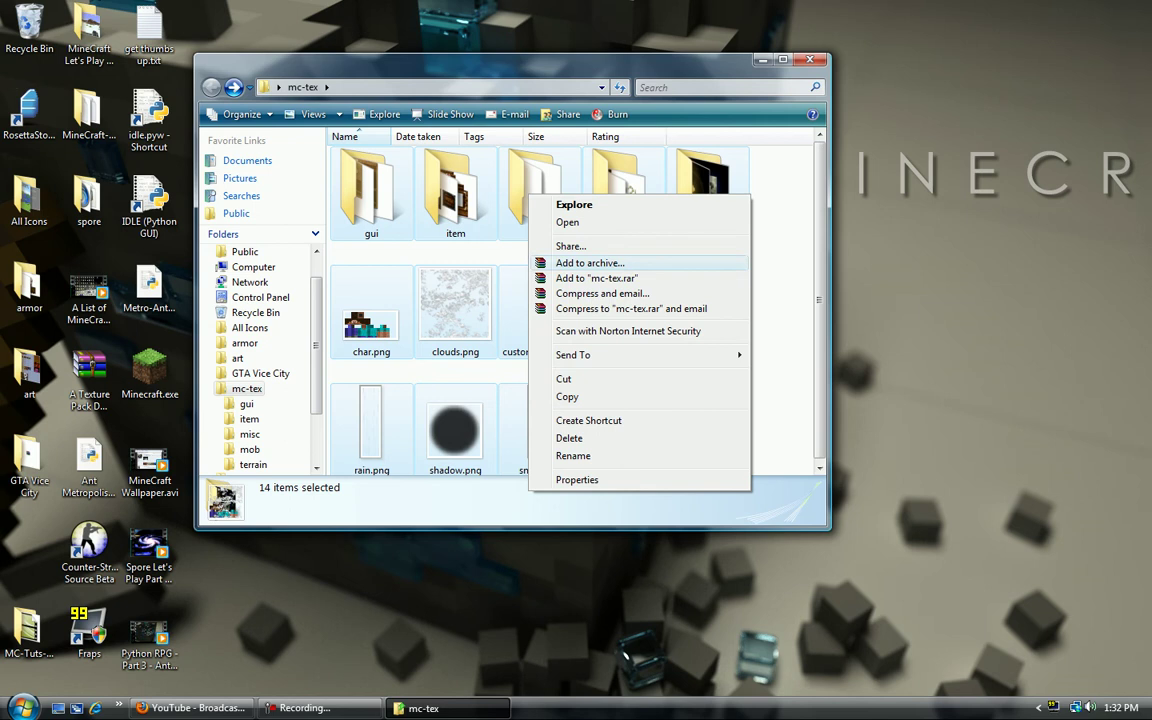
left_click(590, 263)
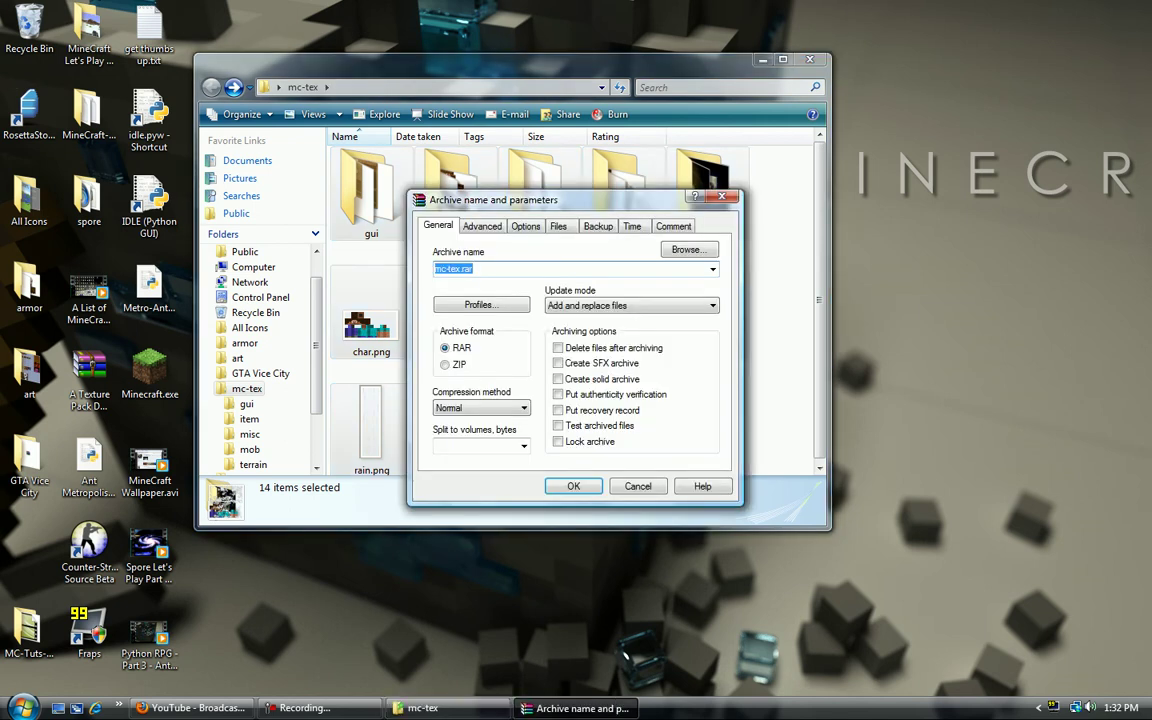
key("alt+z")
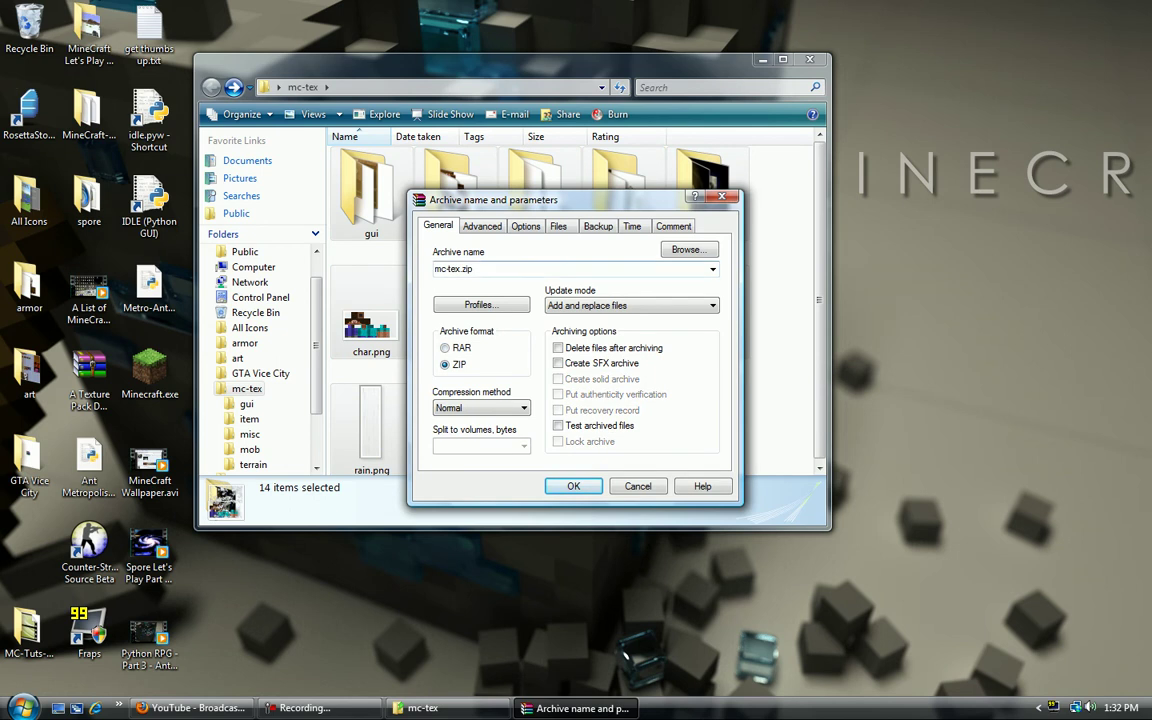
key("shift+Right")
key("shift+Right")
key("shift+Right")
key("shift+Right")
key("shift+Right")
type("Animation")
type("Shorts1 Text")
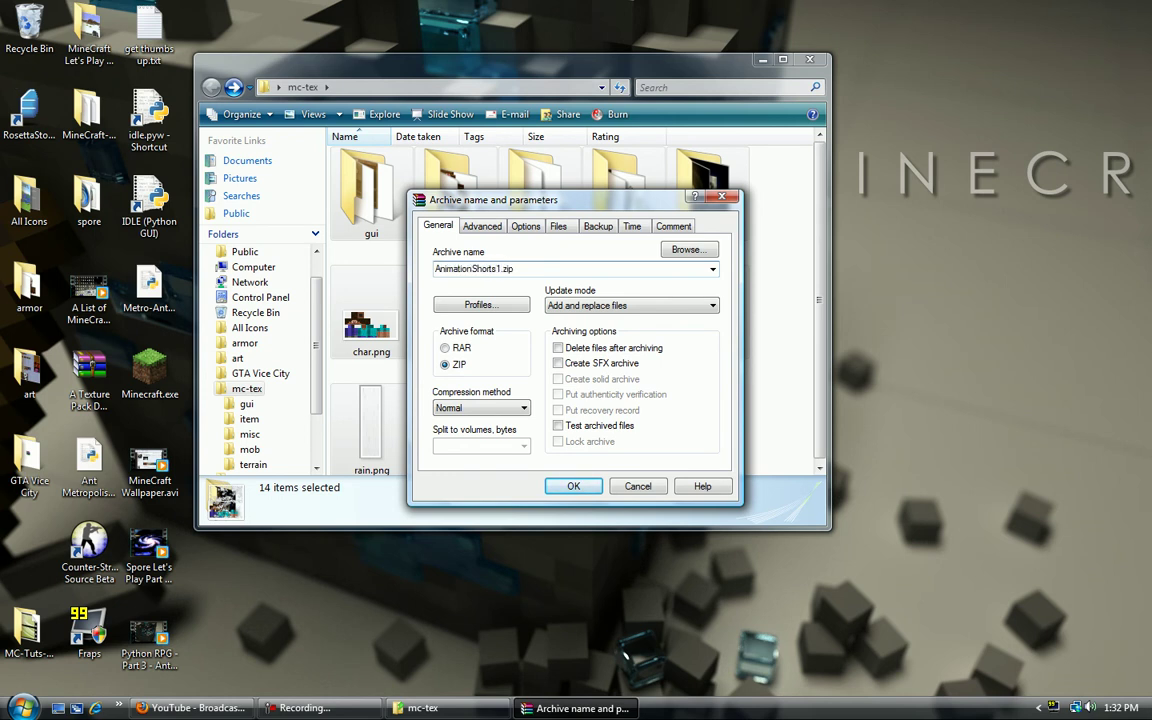
type("ure")
type(" Pack")
key("Return")
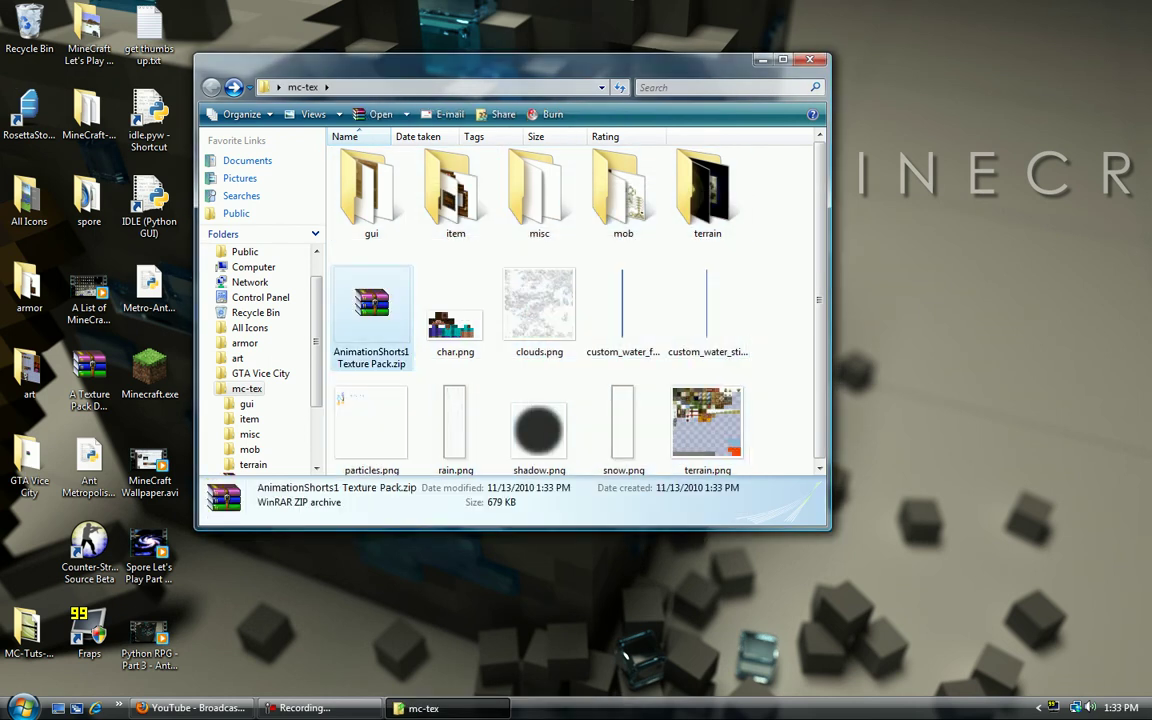
left_click_drag(371, 305, 269, 25)
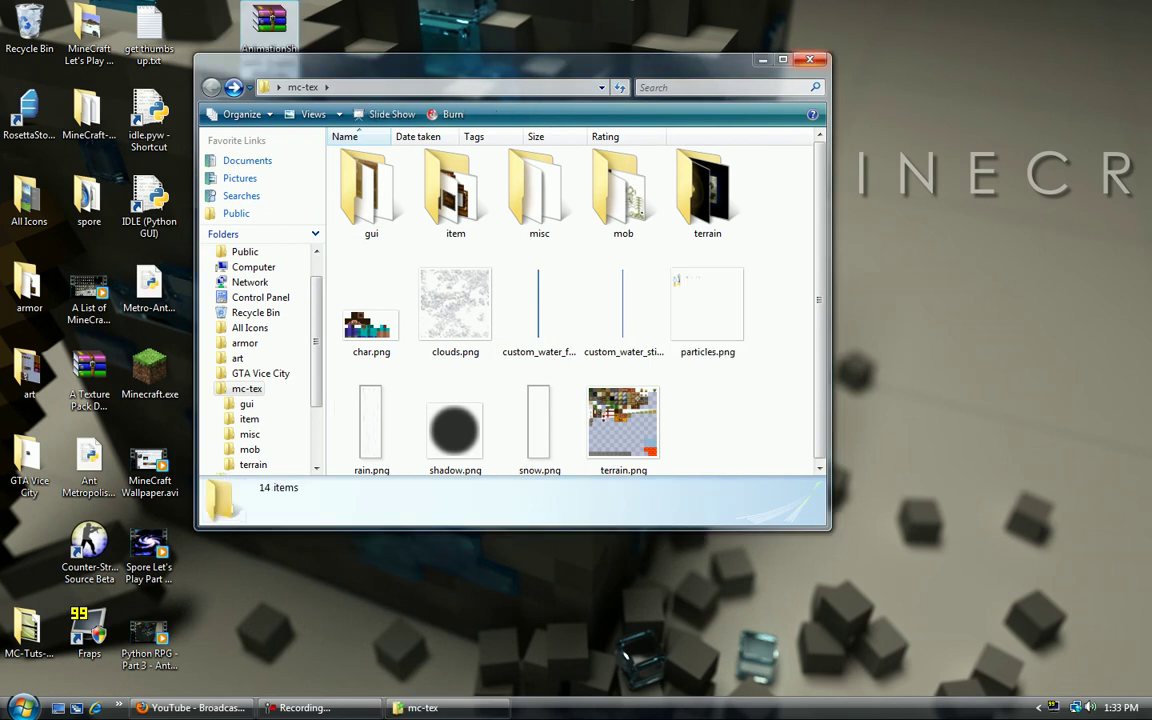
key("alt+F4")
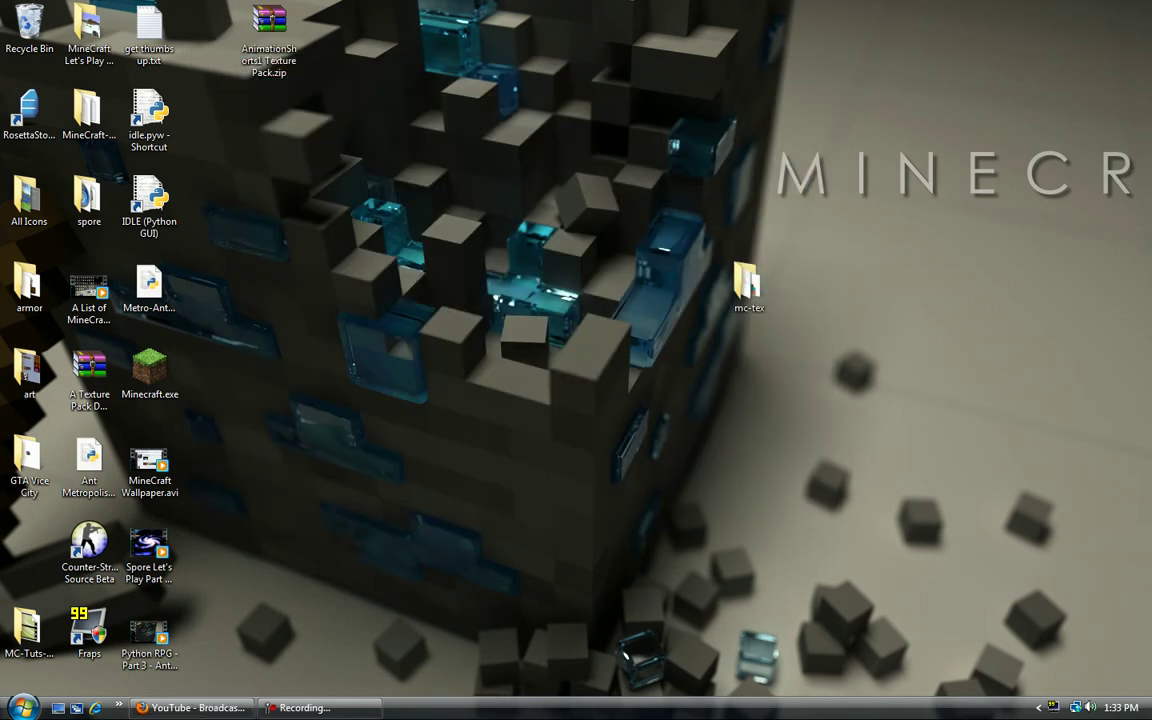
- Launch Minecraft.exe past the security warning, log in, and open Mods and Texture Packs
double_click(150, 372)
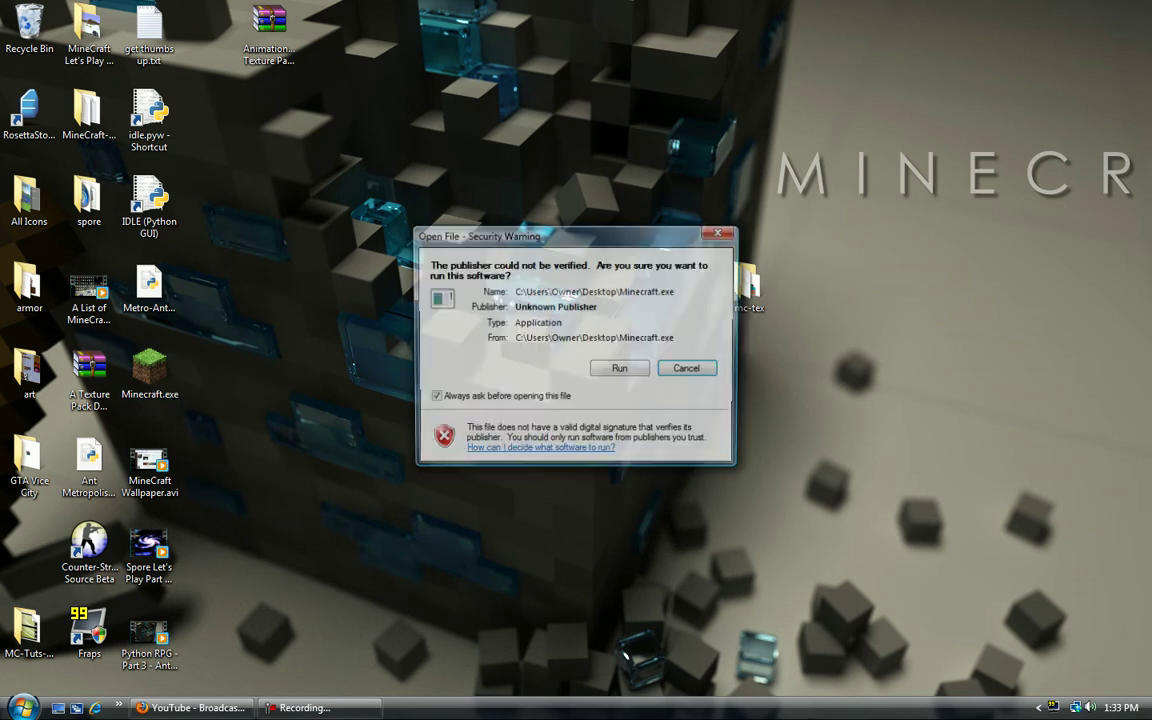
left_click(620, 369)
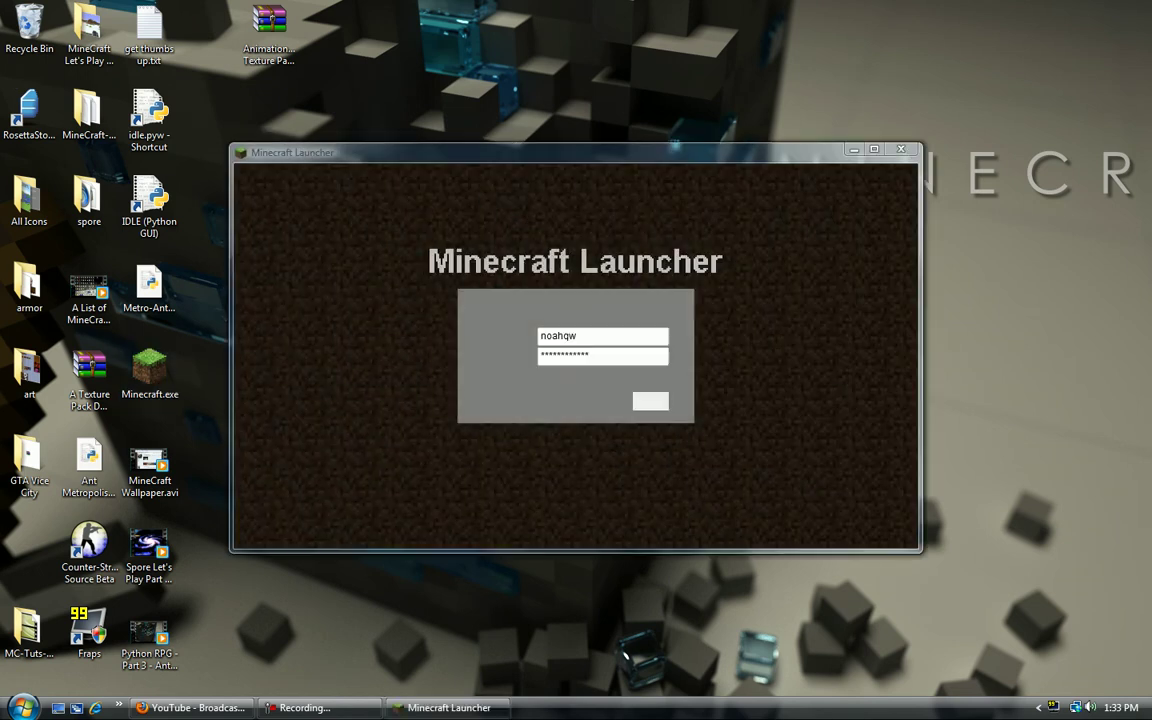
key("Return")
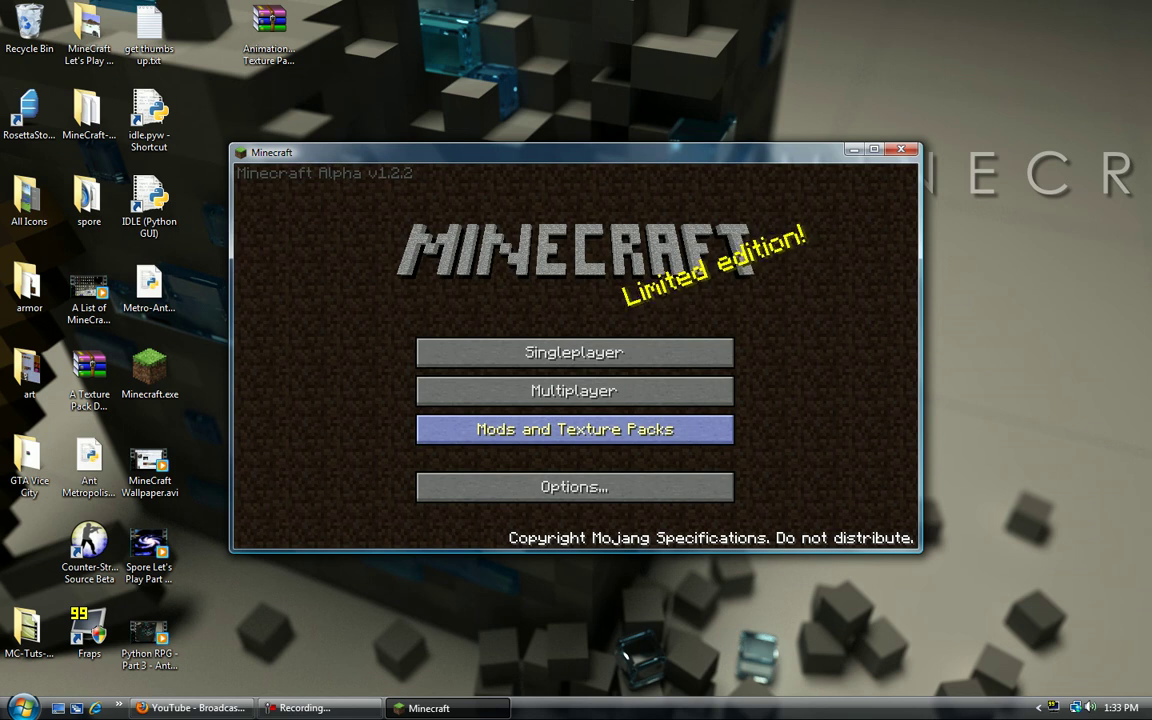
left_click(575, 429)
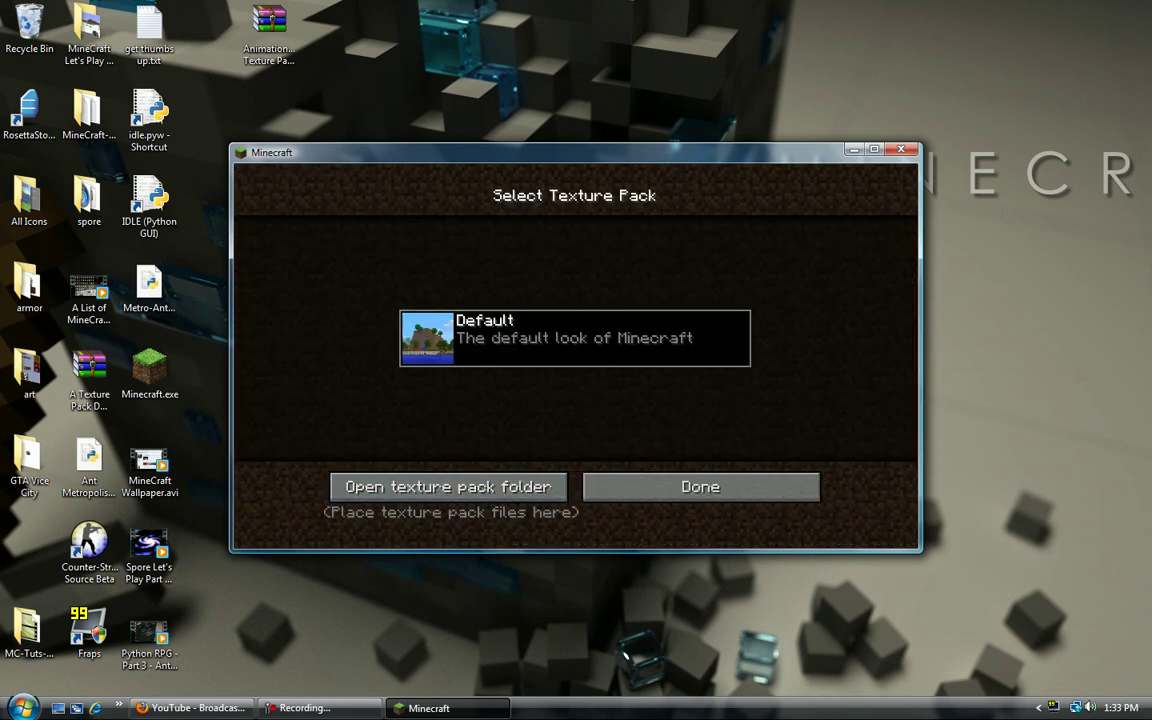
- Drag AnimationShorts1 Texture Pack.zip from the desktop into texturepacks, then restore Minecraft
left_click(448, 486)
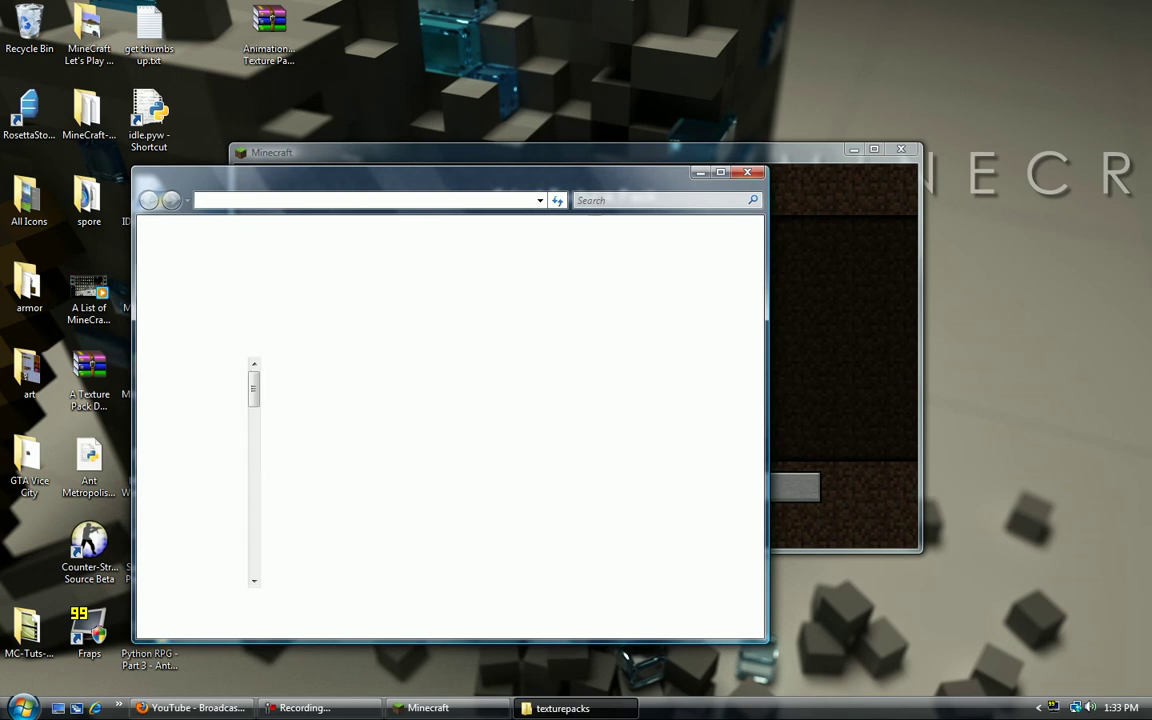
left_click(852, 148)
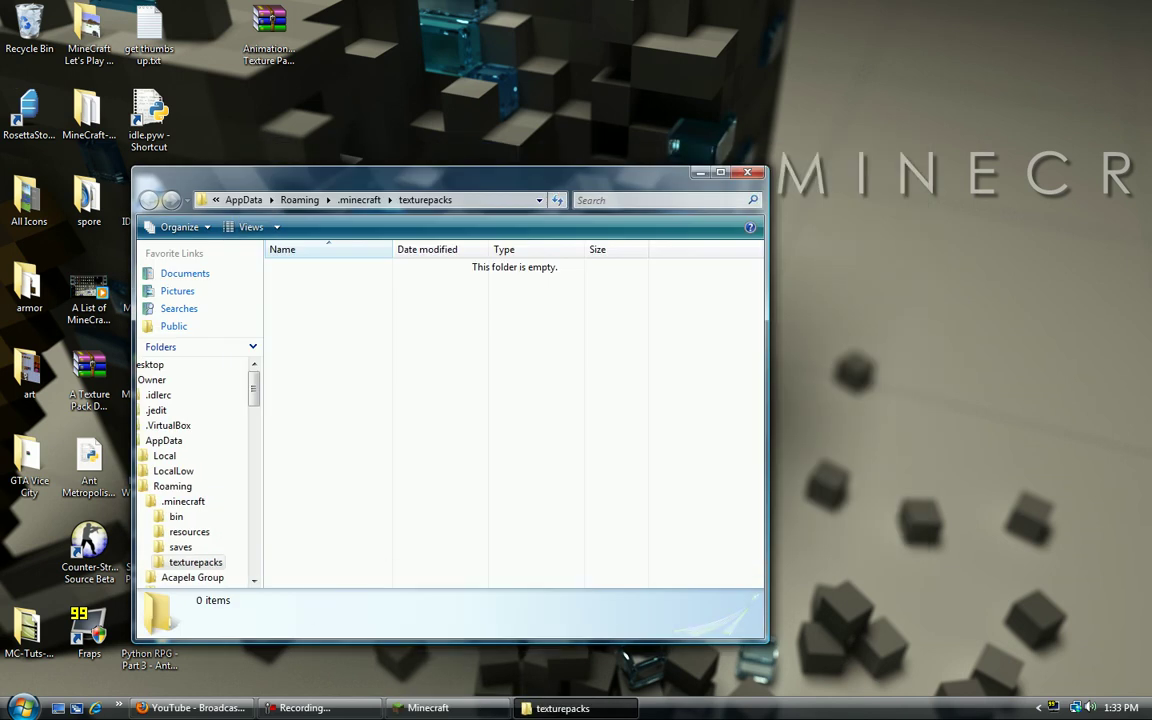
left_click_drag(268, 25, 390, 274)
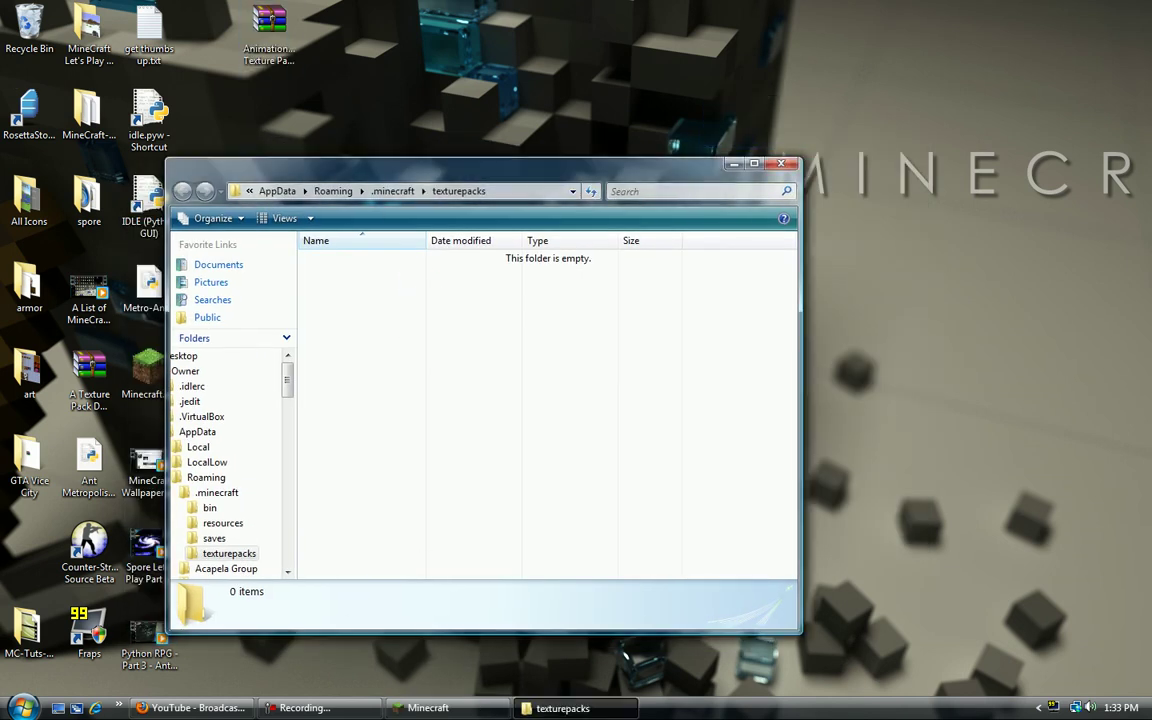
left_click(428, 708)
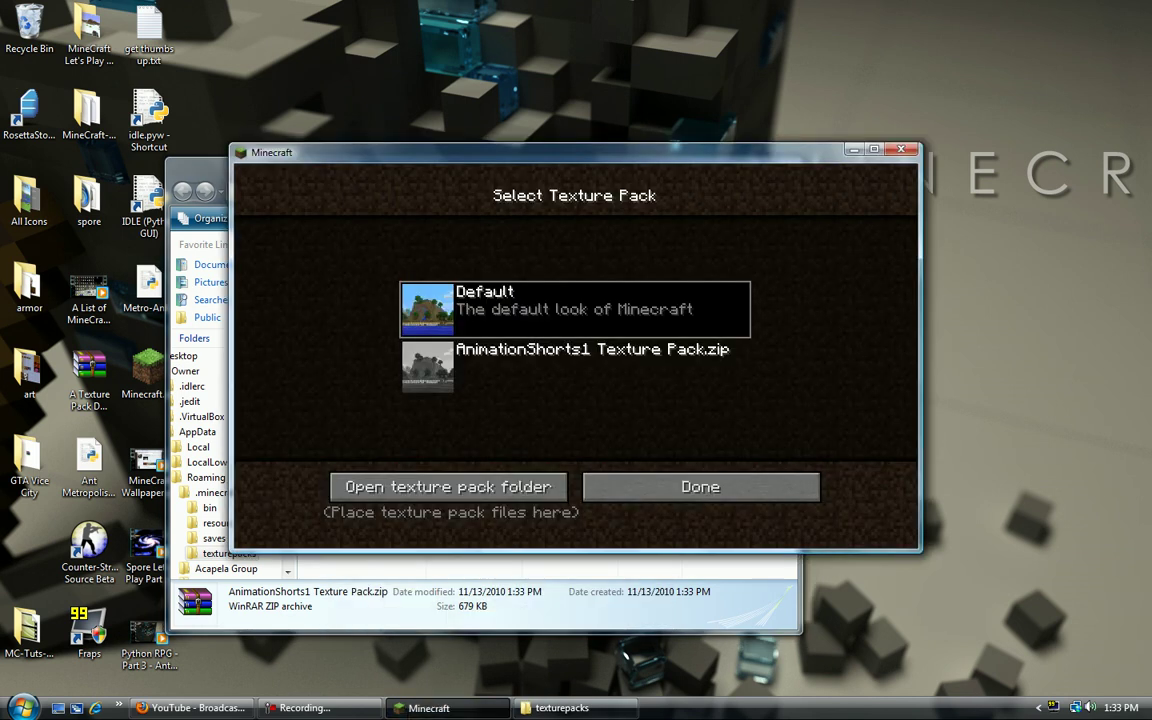
- Select the AnimationShorts1 pack, then visit Singleplayer's Delete screen and dismiss the World 2 prompt
left_click(575, 366)
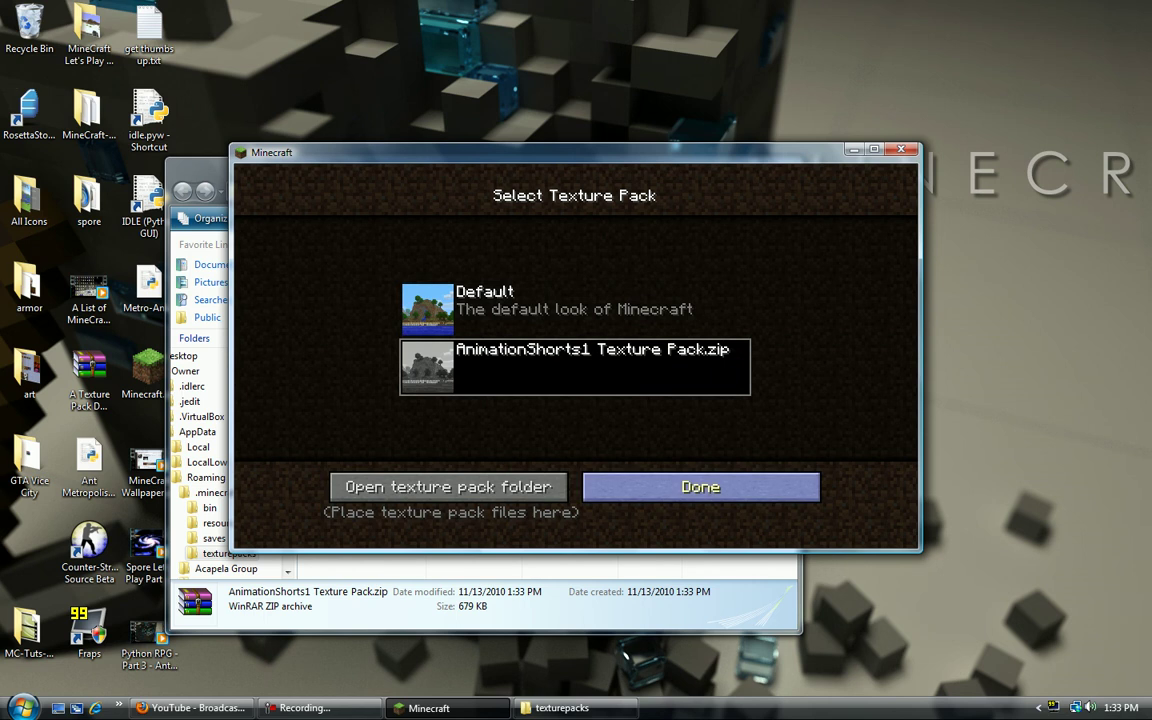
left_click(700, 486)
left_click(574, 352)
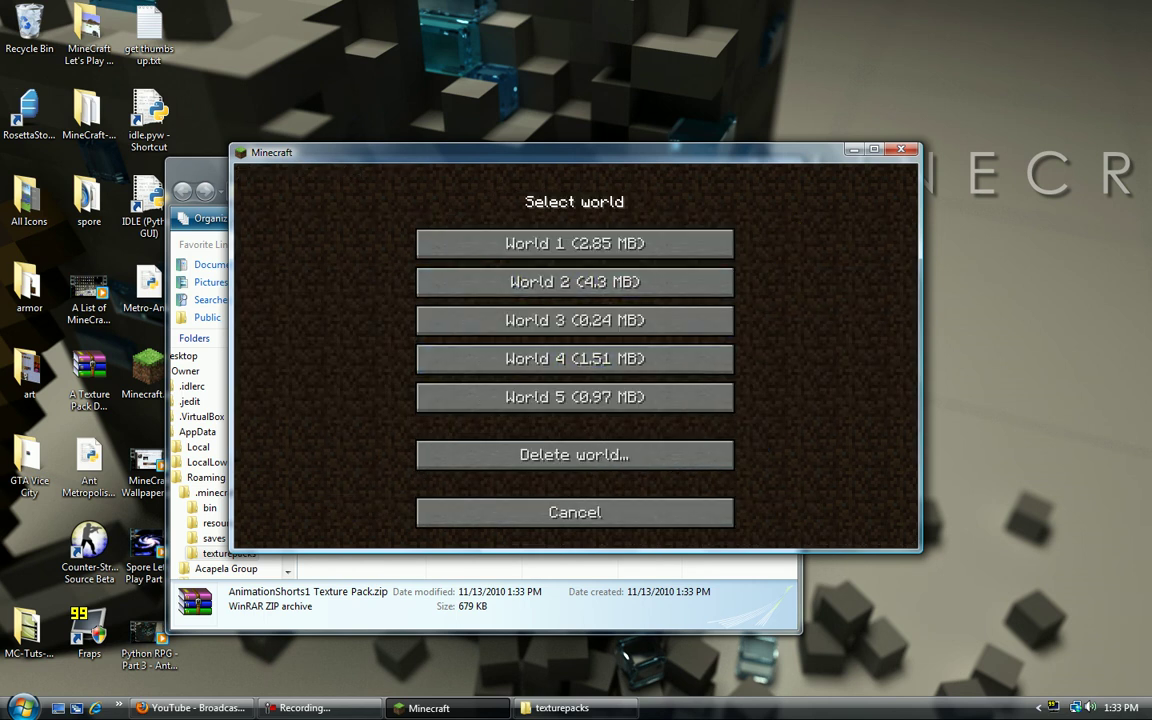
left_click(574, 452)
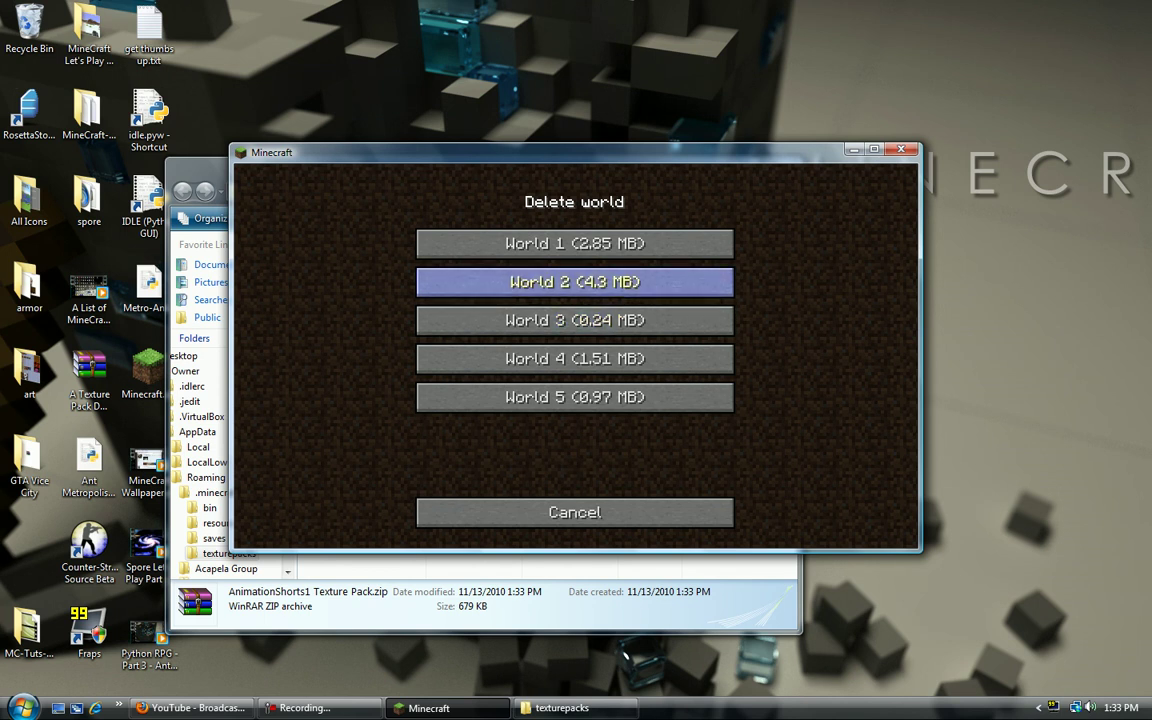
left_click(574, 282)
left_click(446, 397)
left_click(574, 510)
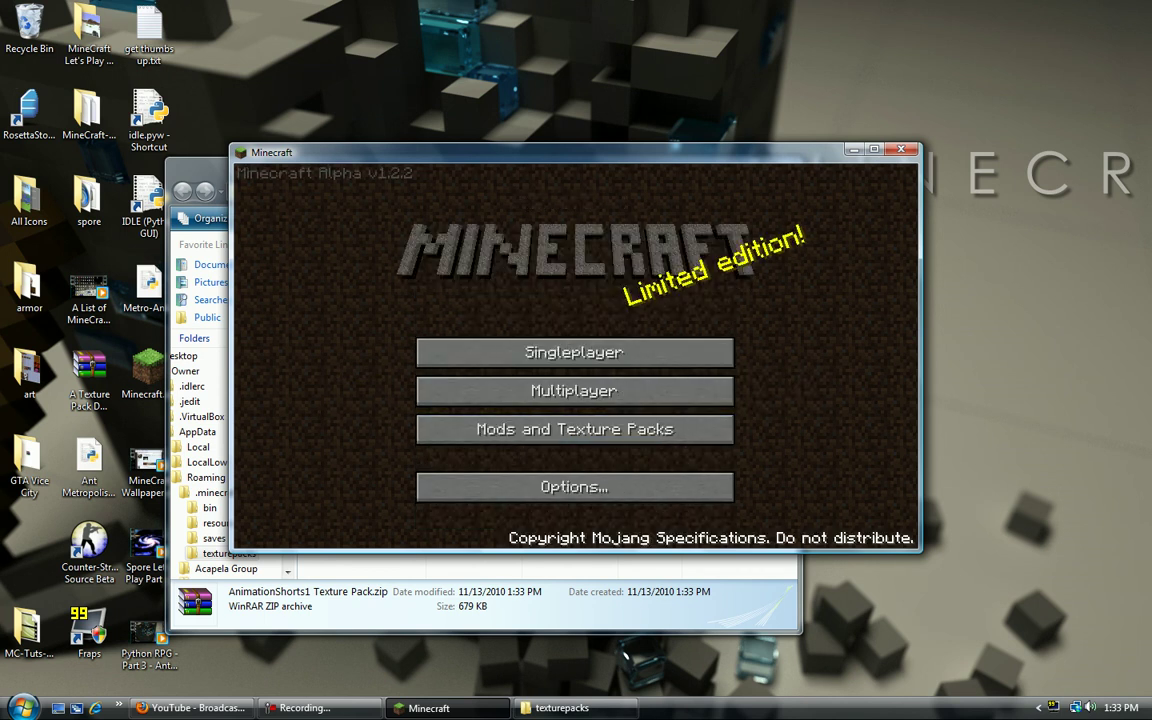
- Reopen the world list, cancel deleting, return to the main menu, and quit Minecraft
left_click(574, 352)
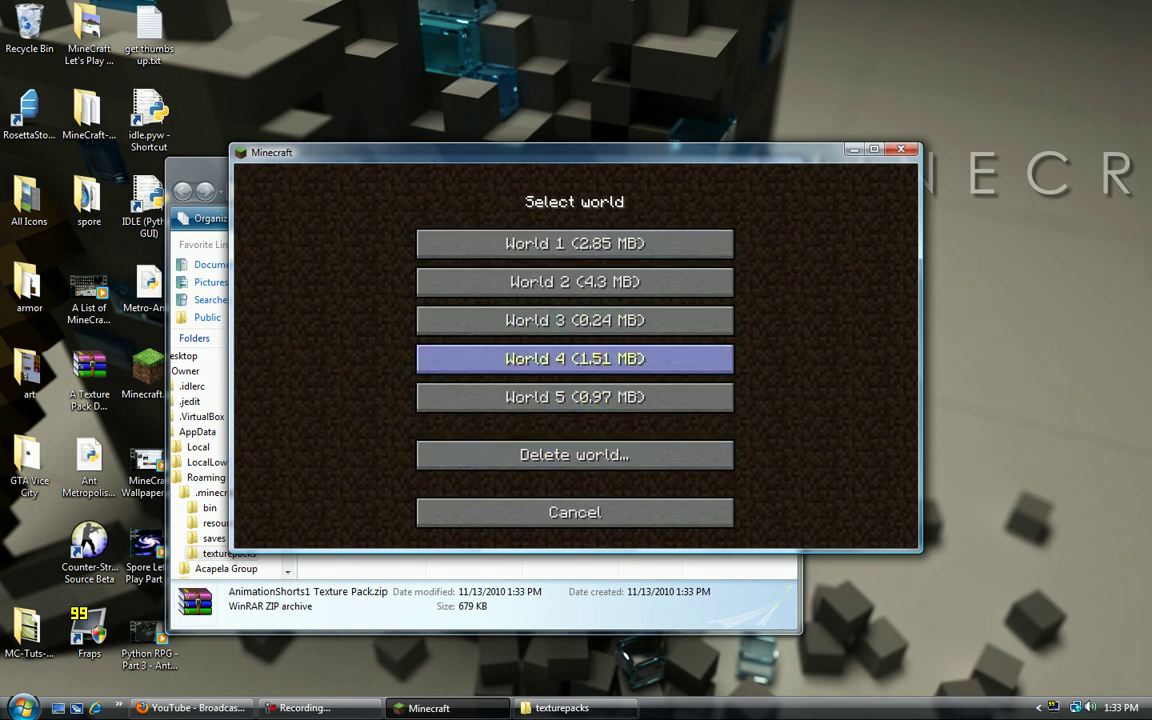
left_click(574, 455)
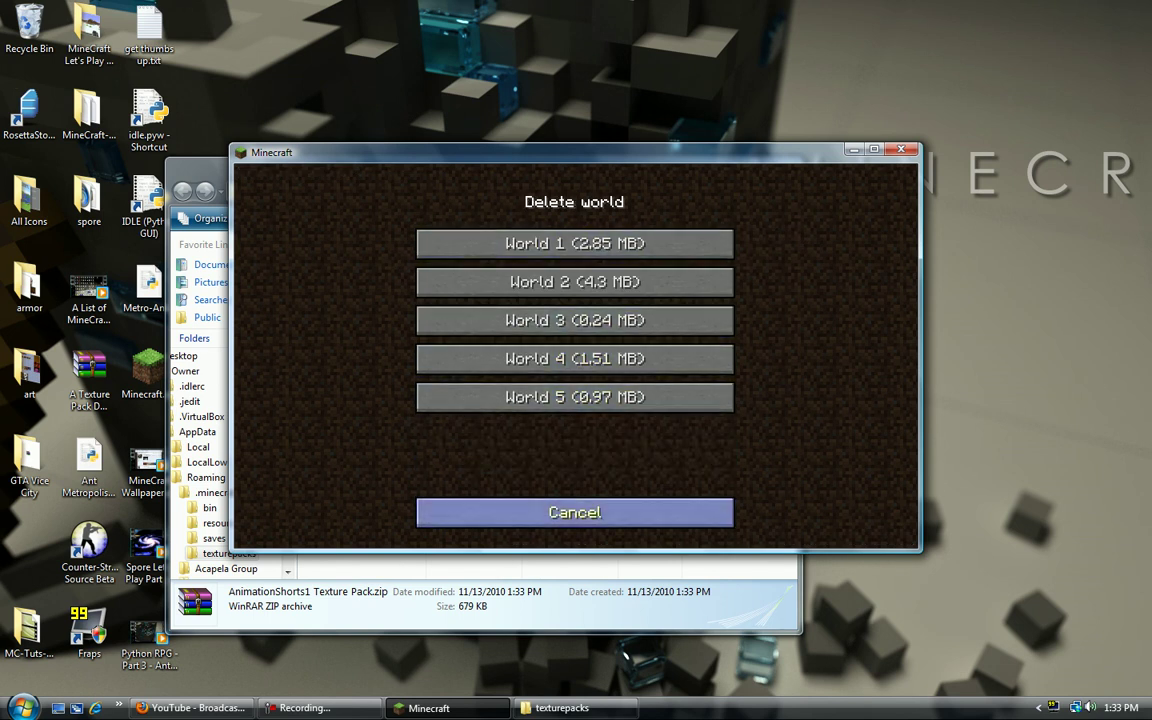
left_click(574, 512)
left_click(574, 505)
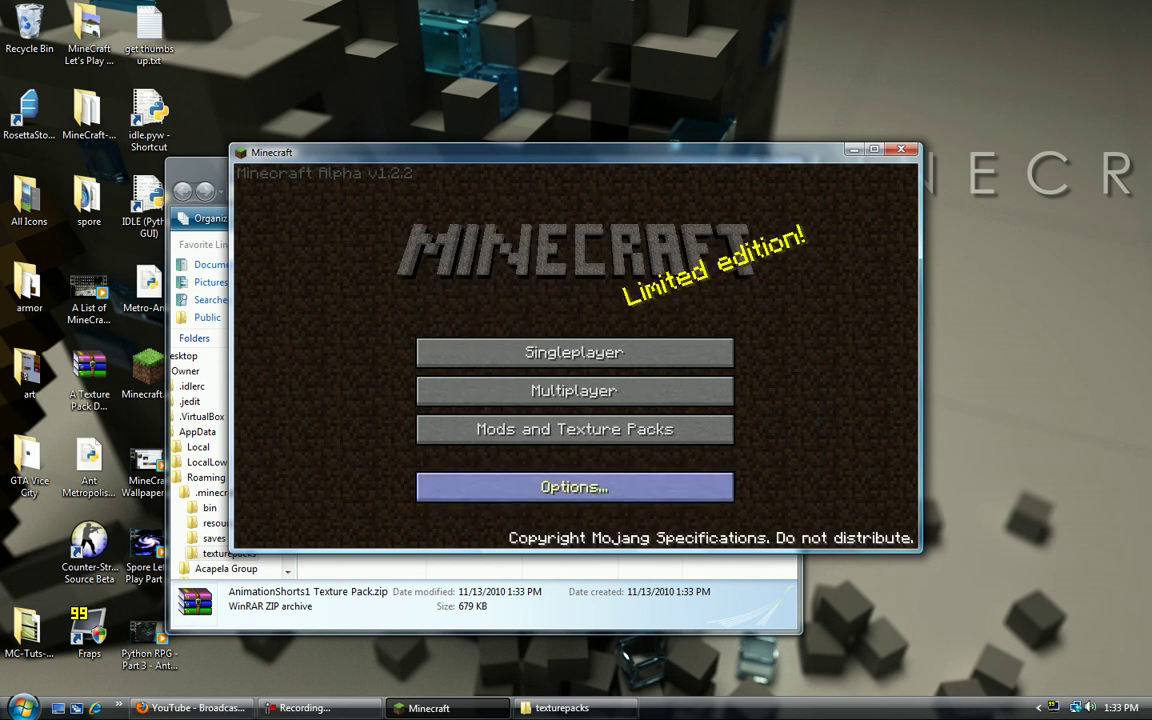
left_click(901, 149)
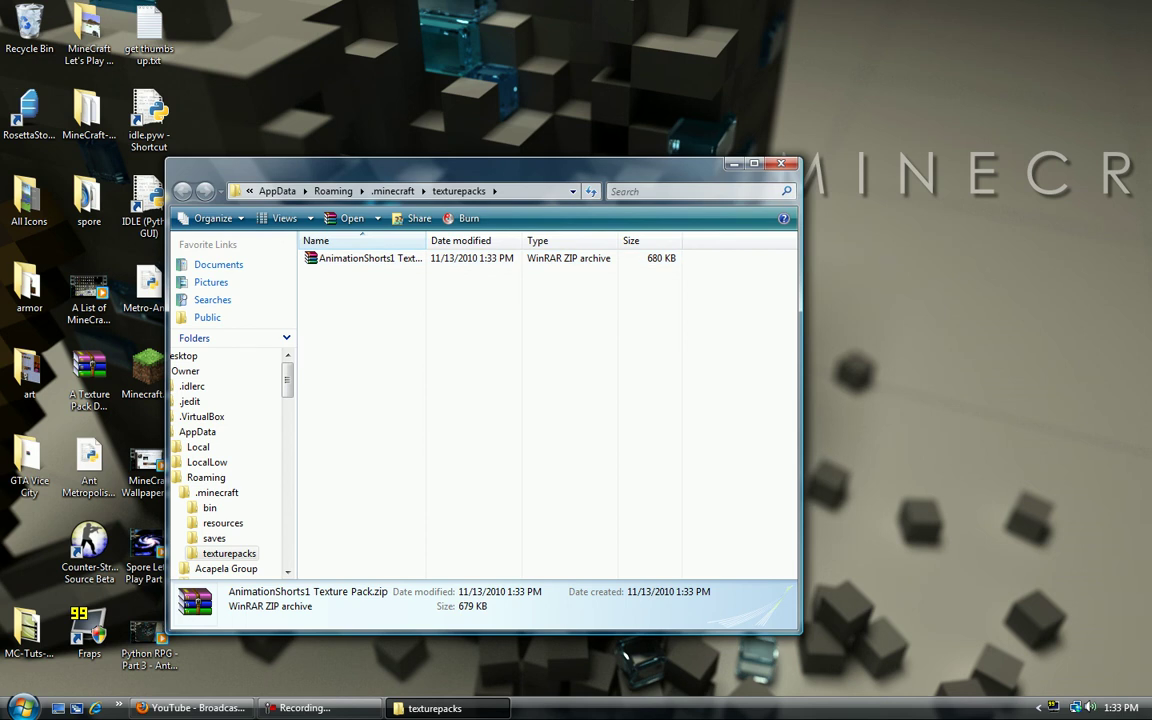
- Minimize texturepacks, open mc-tex from the desktop, and look into the misc folder
left_click_drag(421, 300, 392, 255)
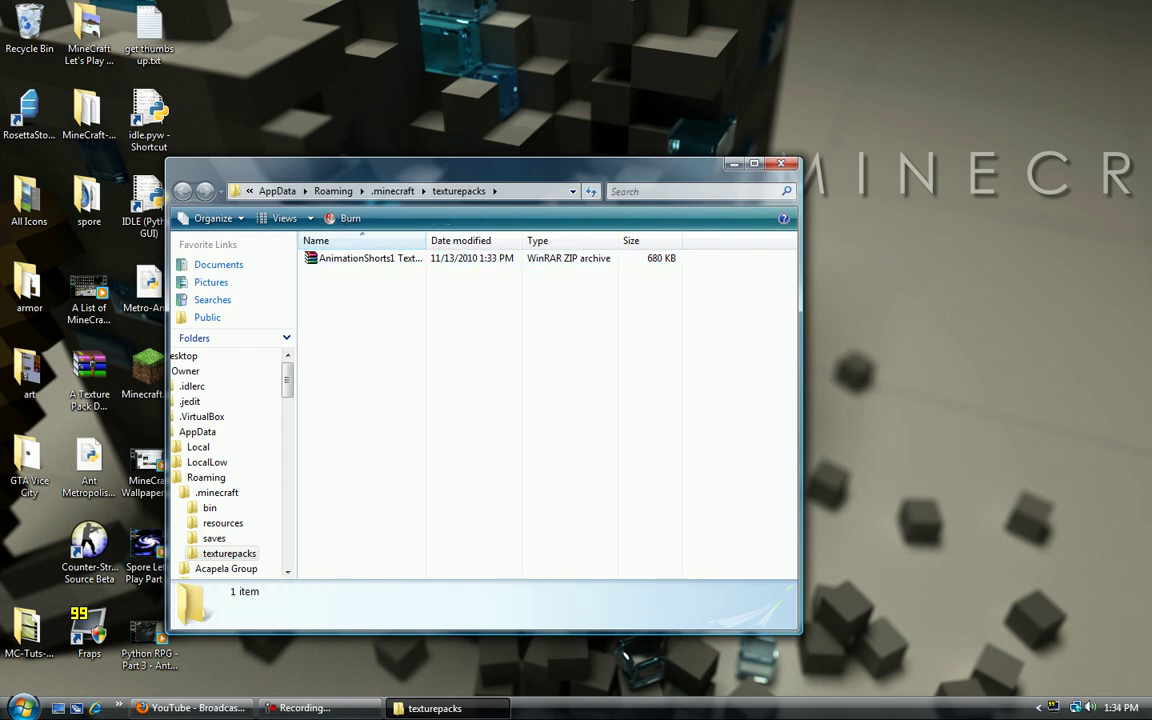
left_click(733, 163)
double_click(746, 280)
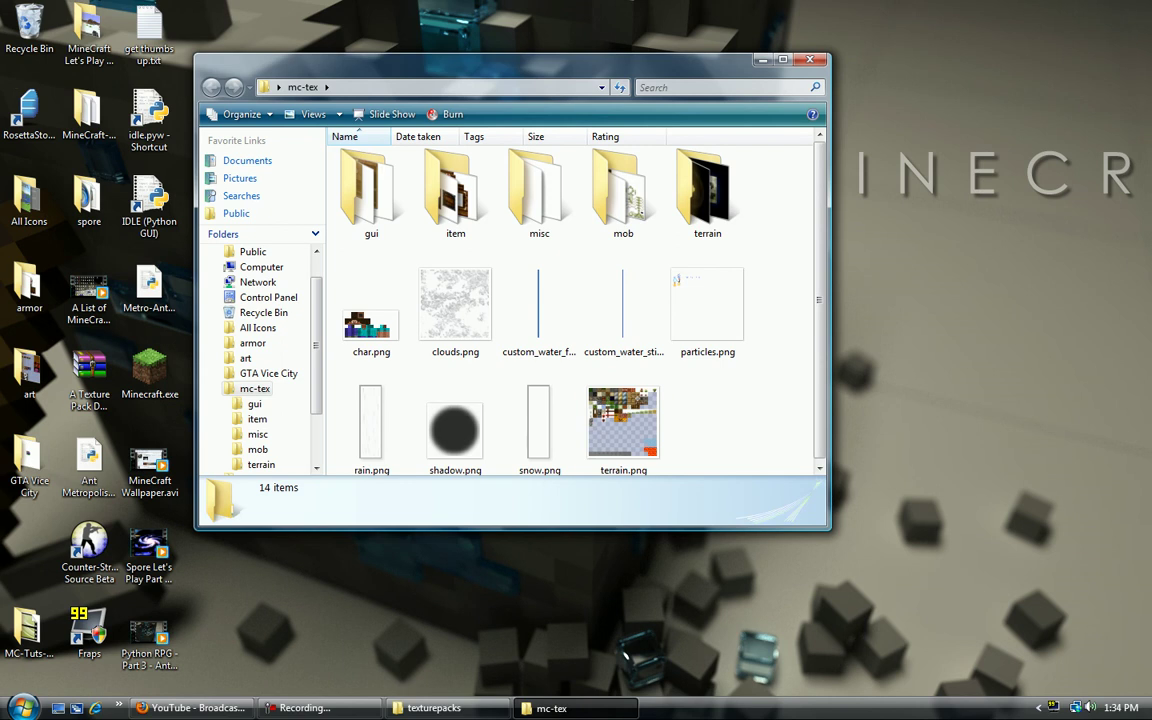
left_click_drag(676, 428, 296, 131)
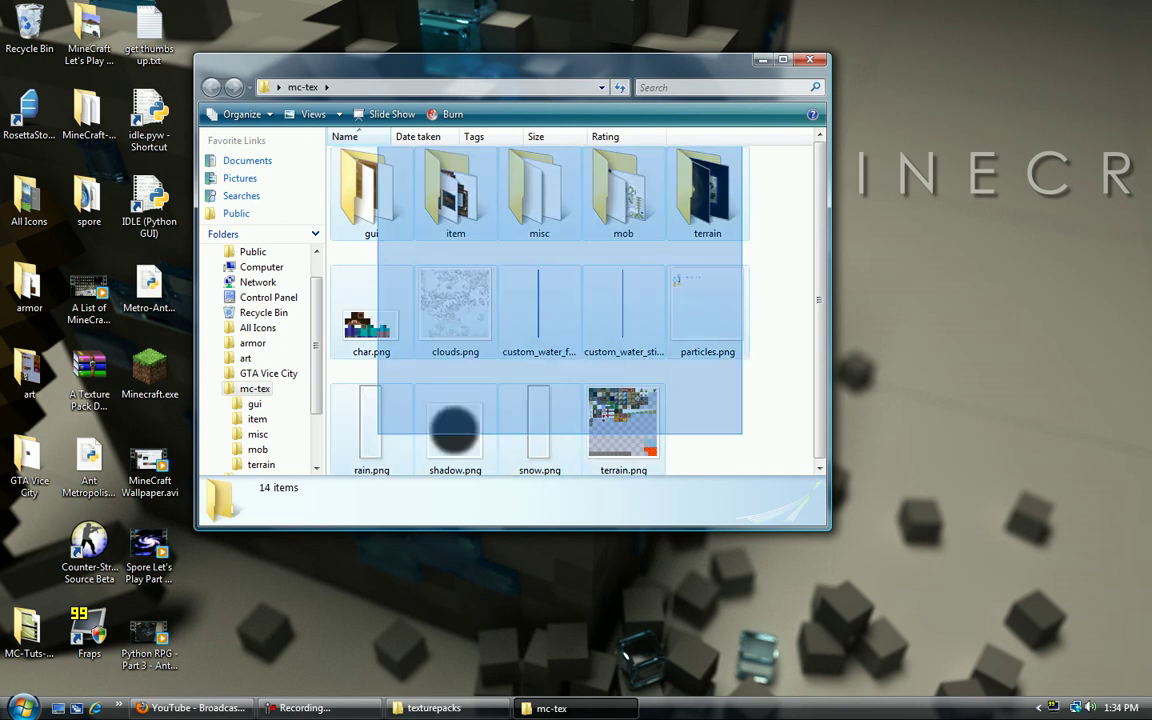
left_click_drag(742, 434, 713, 410)
double_click(530, 200)
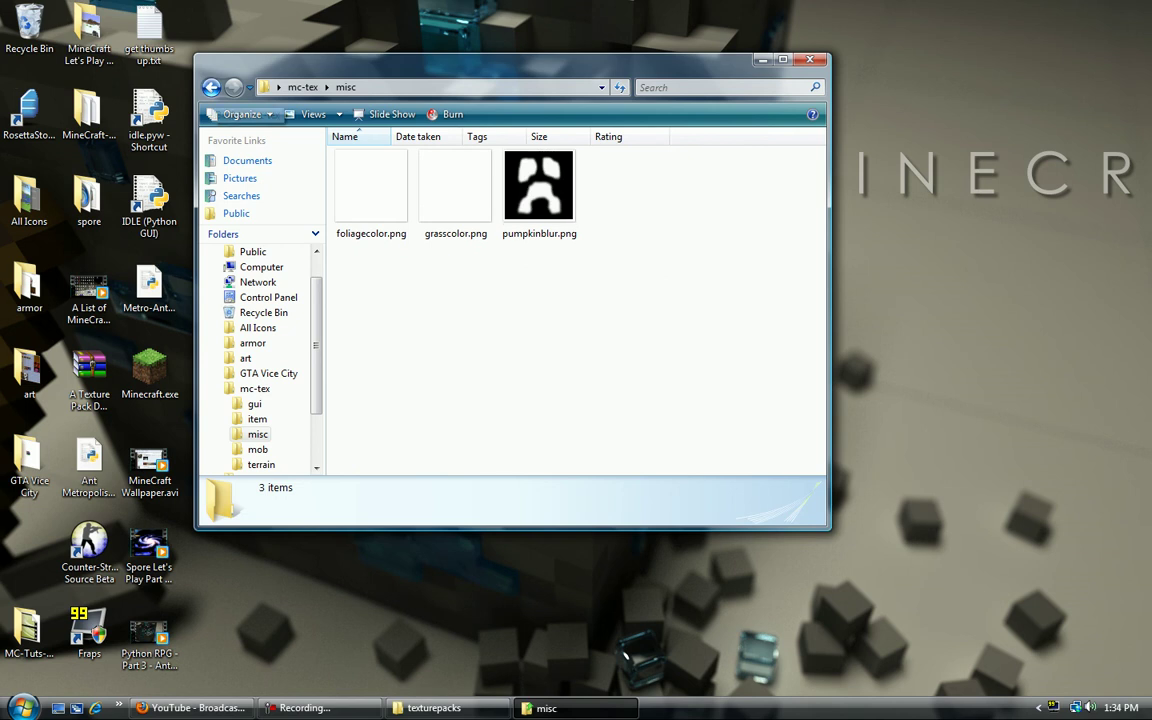
key("BackSpace")
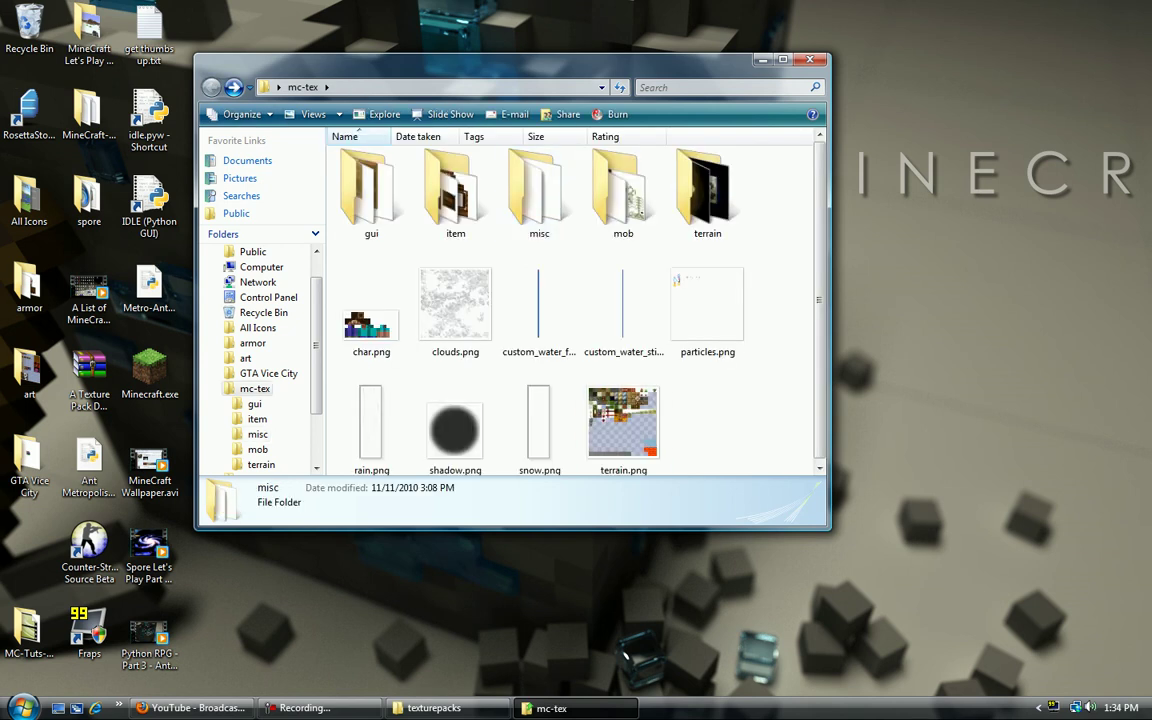
- Step the mc-tex selection through shadow.png, gui, char.png, and the terrain folder
key("s")
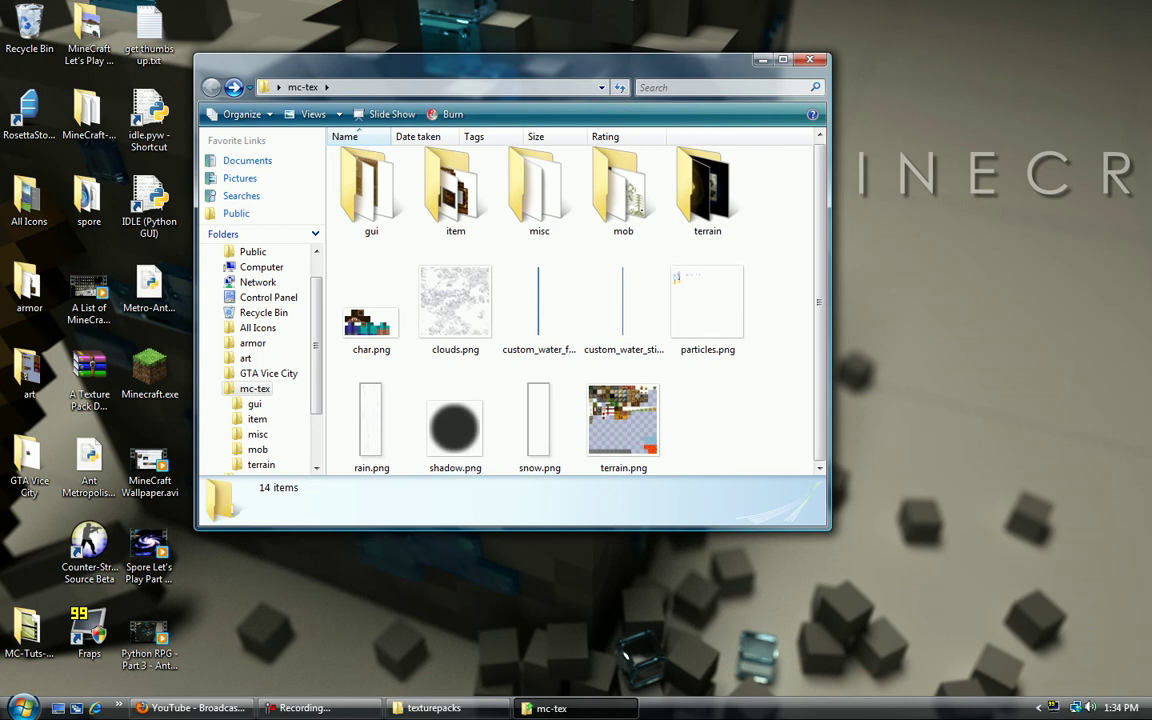
key("g")
key("Down")
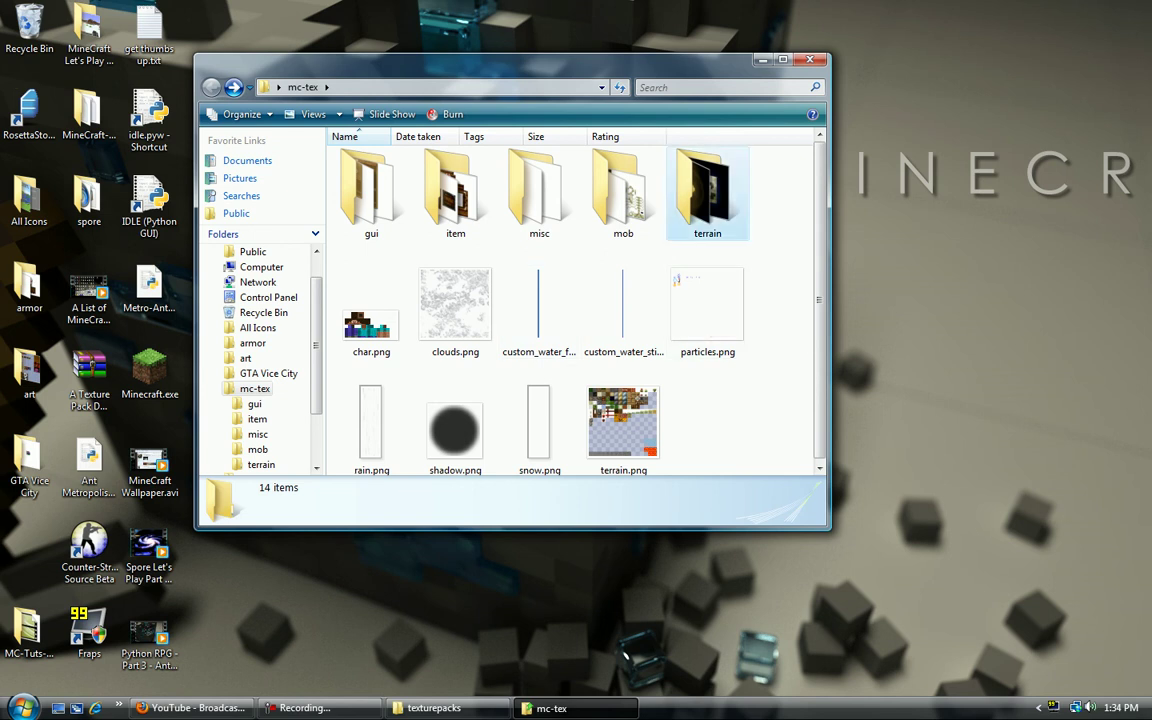
left_click(707, 190)
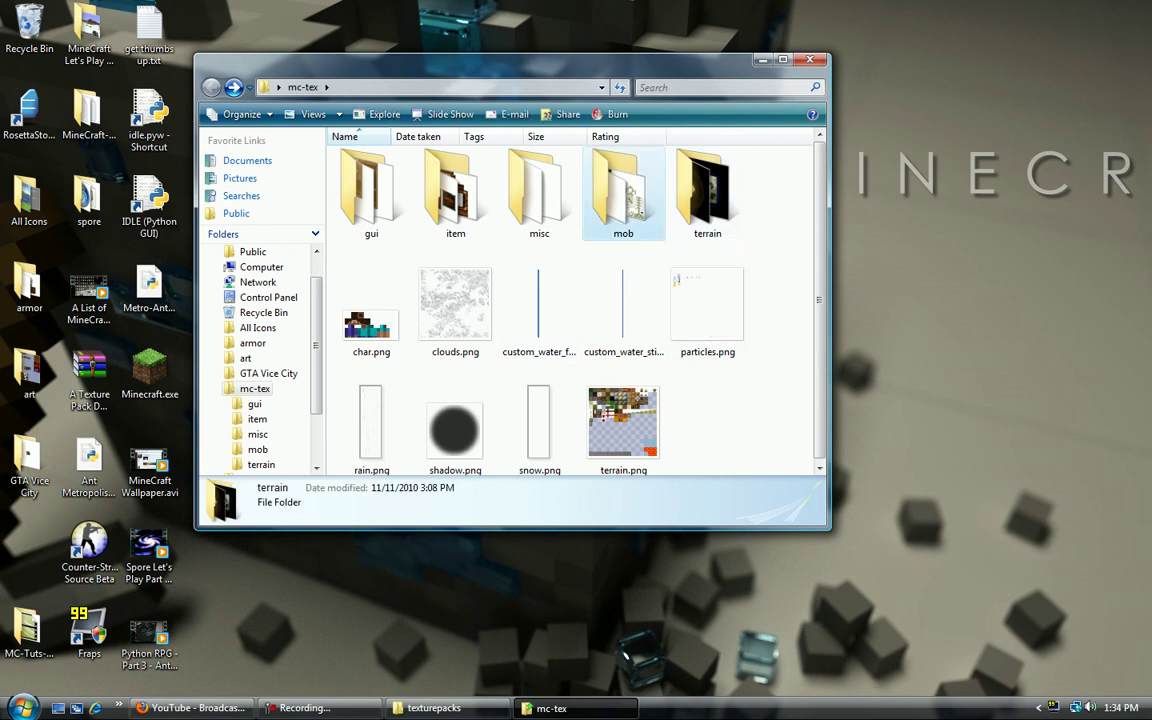
- Browse the mob folder's chicken.png and pigzombie.png, then go back to mc-tex and deselect
double_click(623, 190)
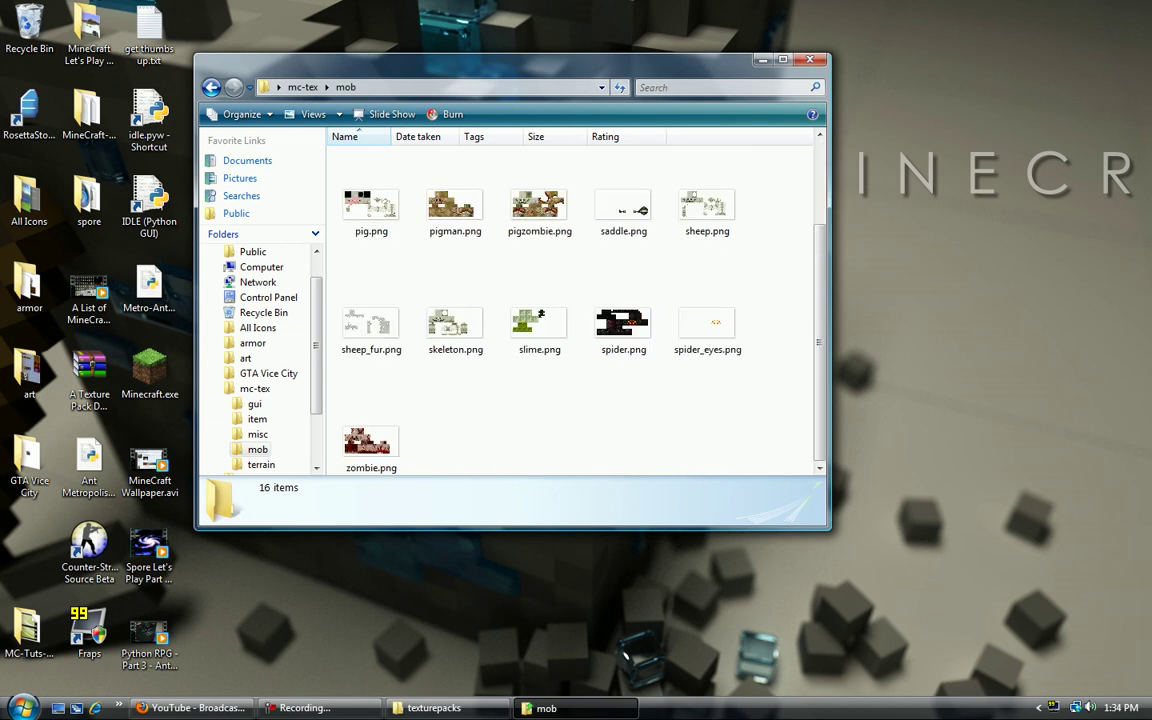
scroll(575, 300, "up", 2)
left_click(371, 205)
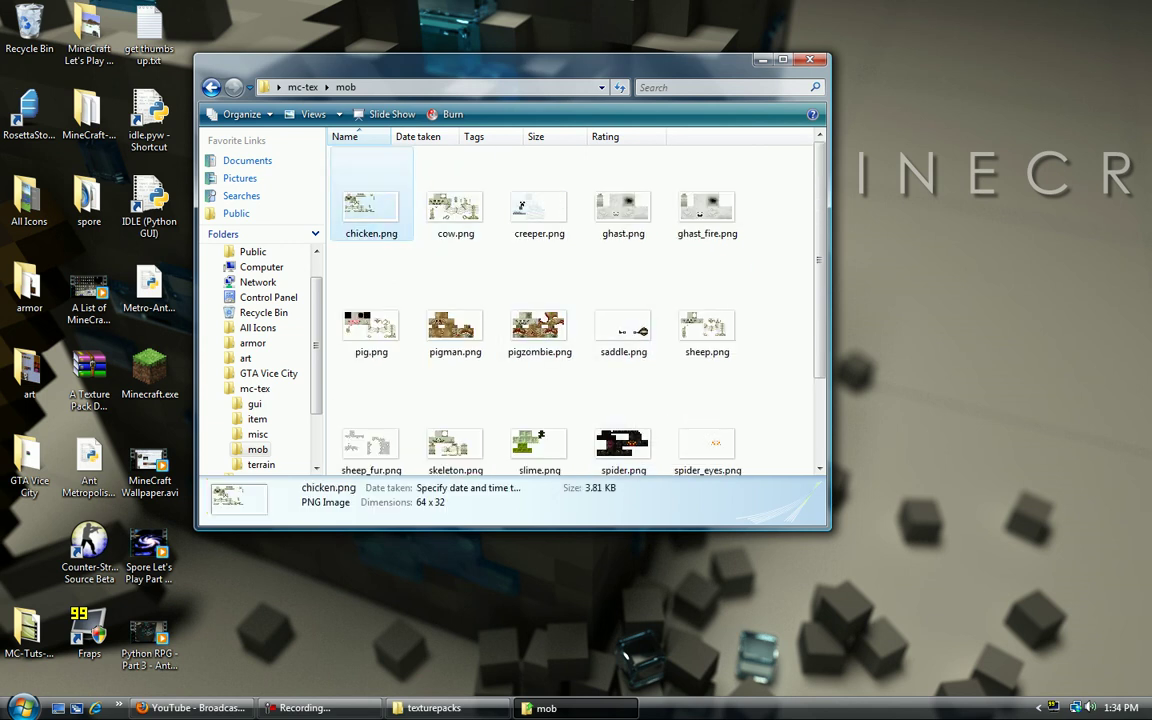
left_click(539, 322)
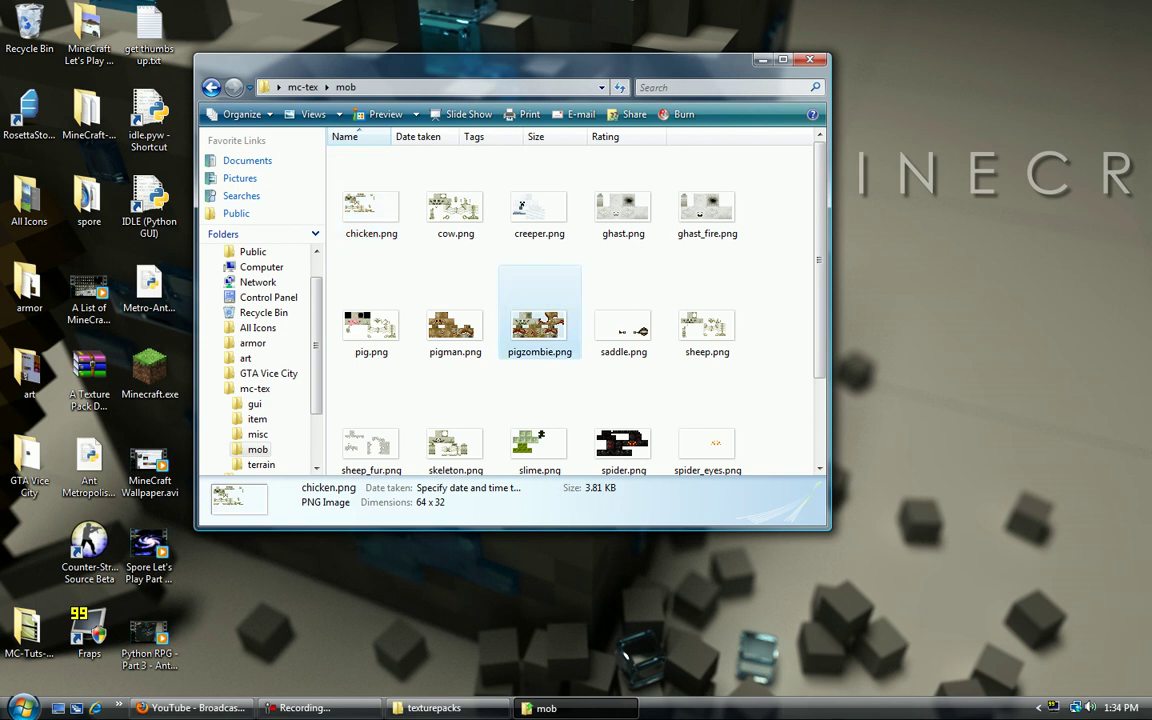
scroll(539, 322, "down", 2)
left_click(600, 430)
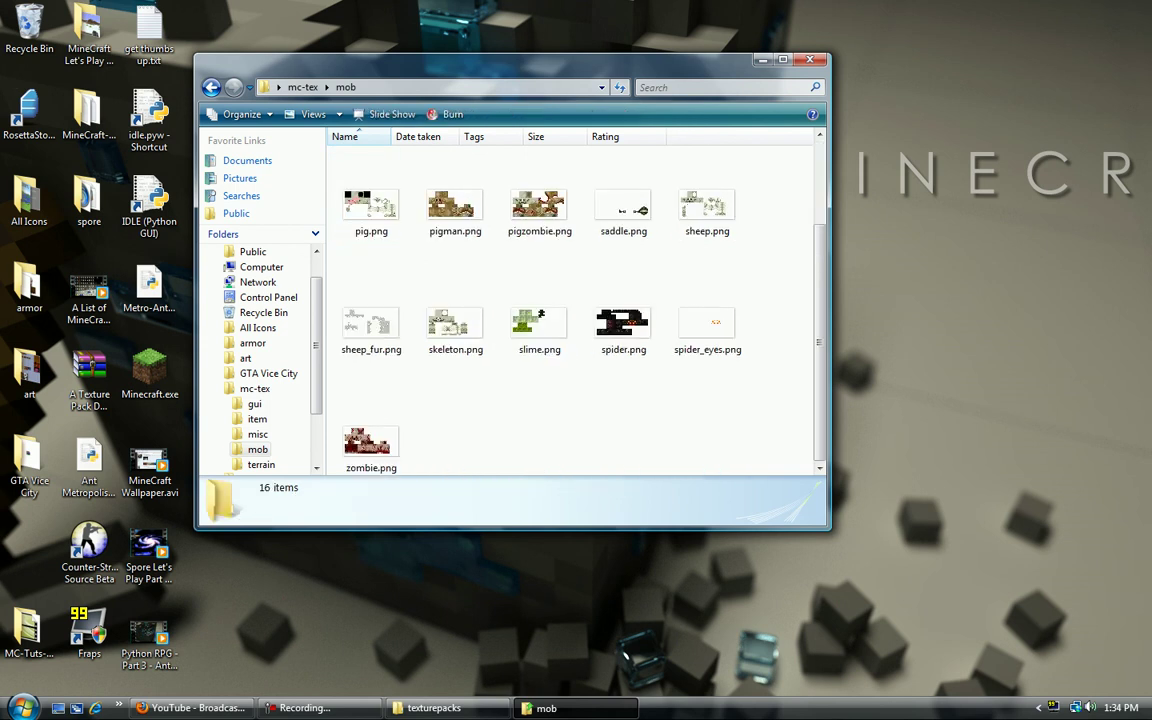
scroll(600, 430, "up", 2)
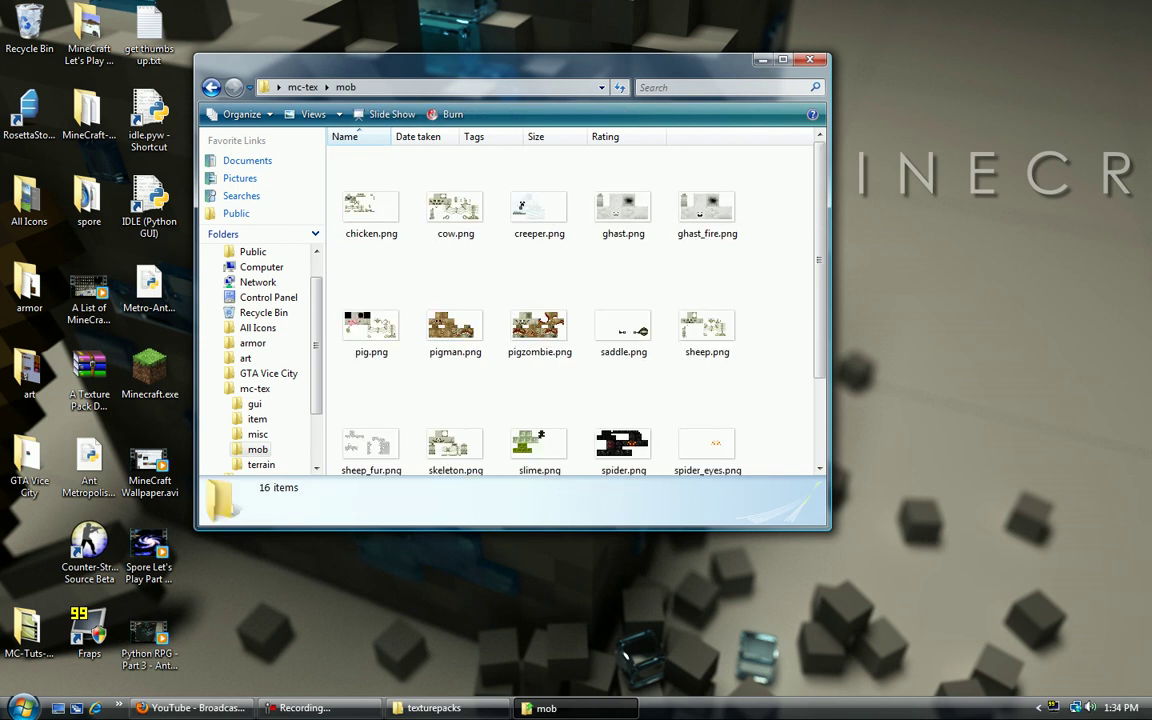
left_click(211, 87)
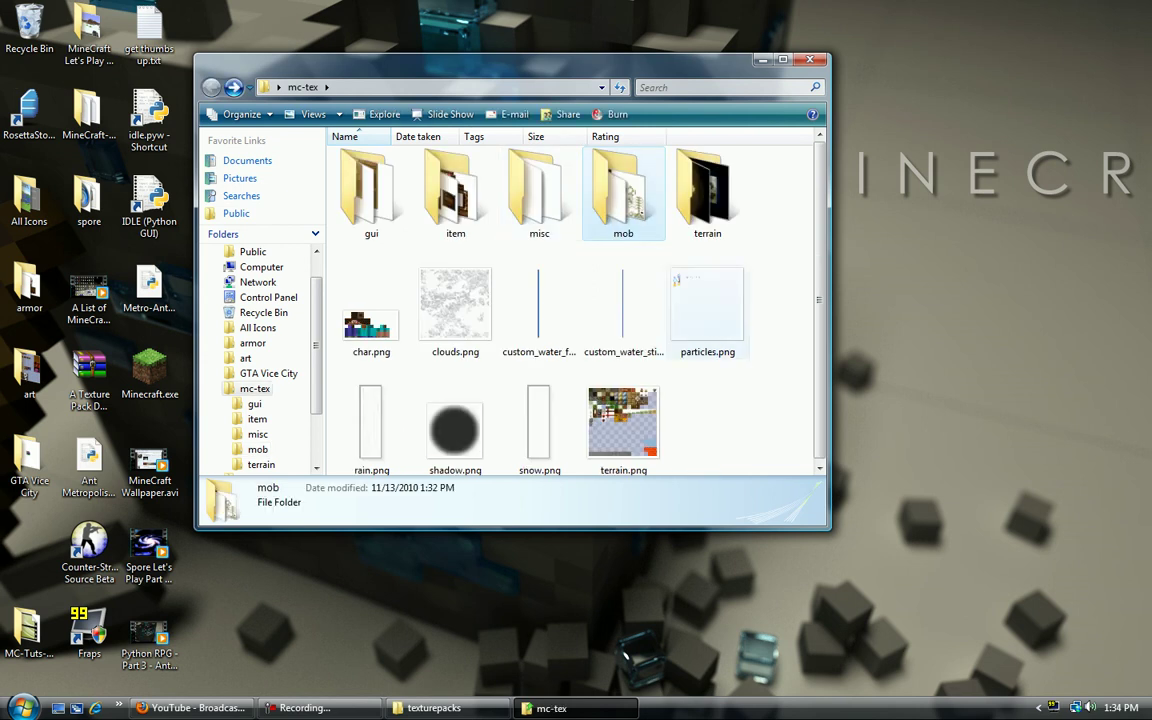
left_click(740, 430)
- Close the mc-tex Explorer window so only the desktop with the mc-tex folder remains
key("alt+F4")
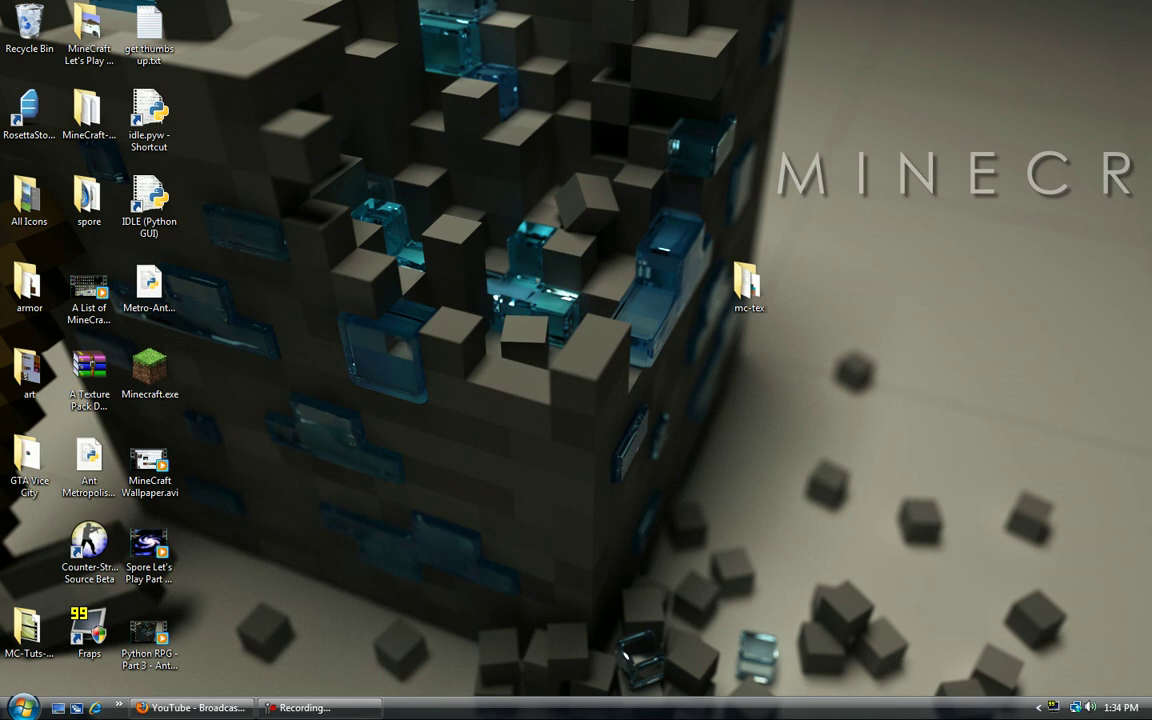
right_click(1052, 707)
left_click_drag(820, 414, 939, 534)
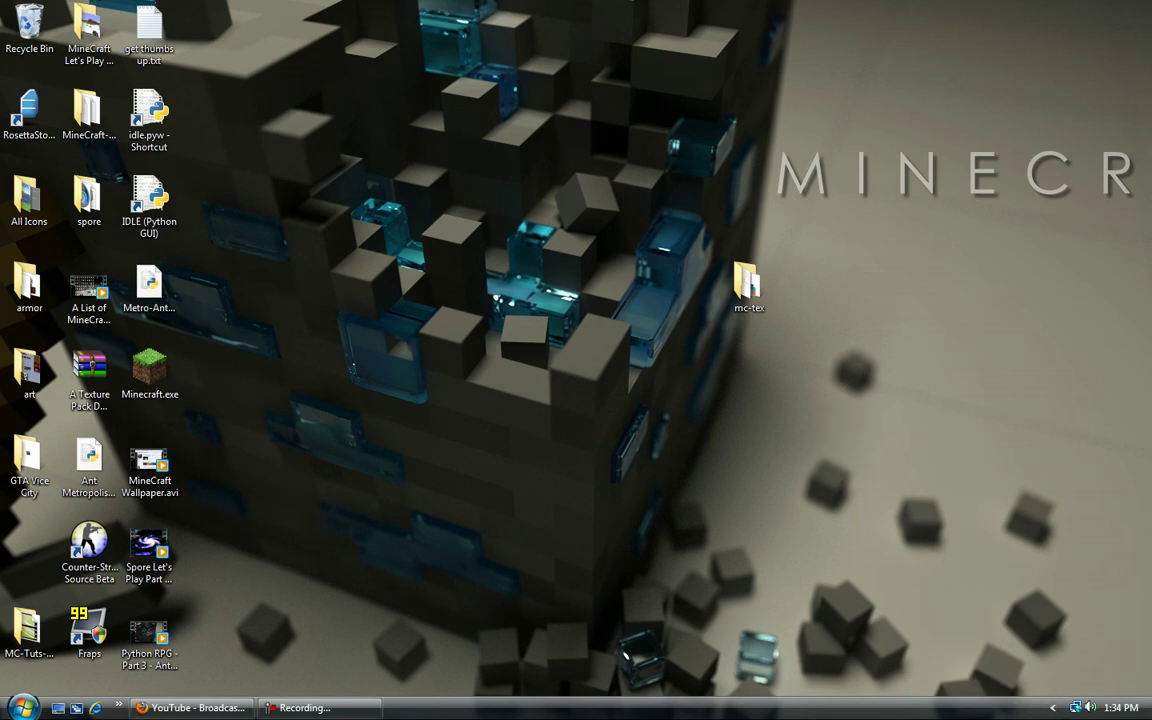